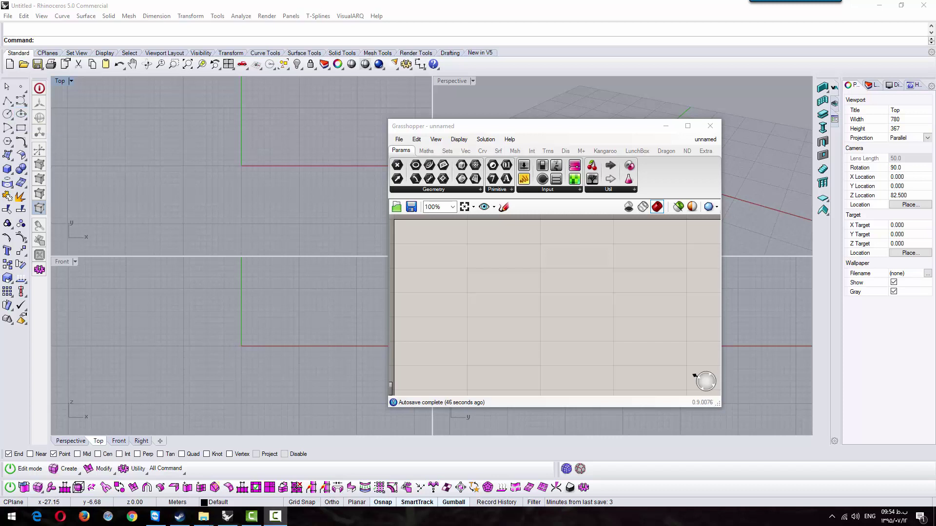
Step: Reposition the Grasshopper window over the Rhino viewports
click(422, 312)
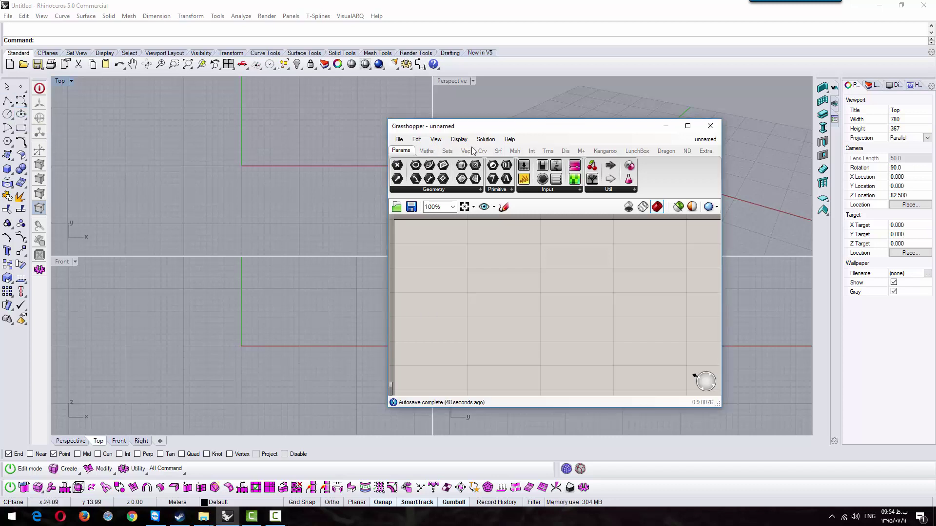
drag(495, 131, 502, 105)
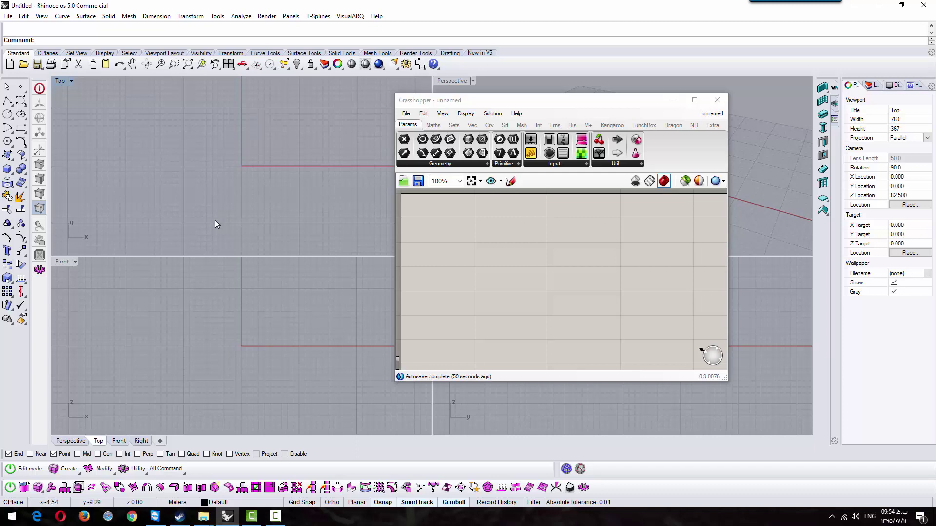
click(590, 257)
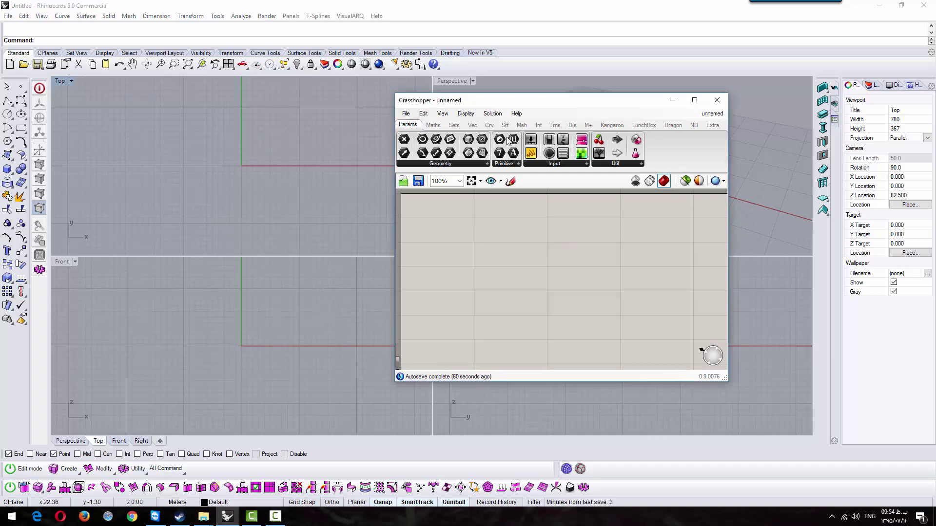
drag(518, 103, 483, 108)
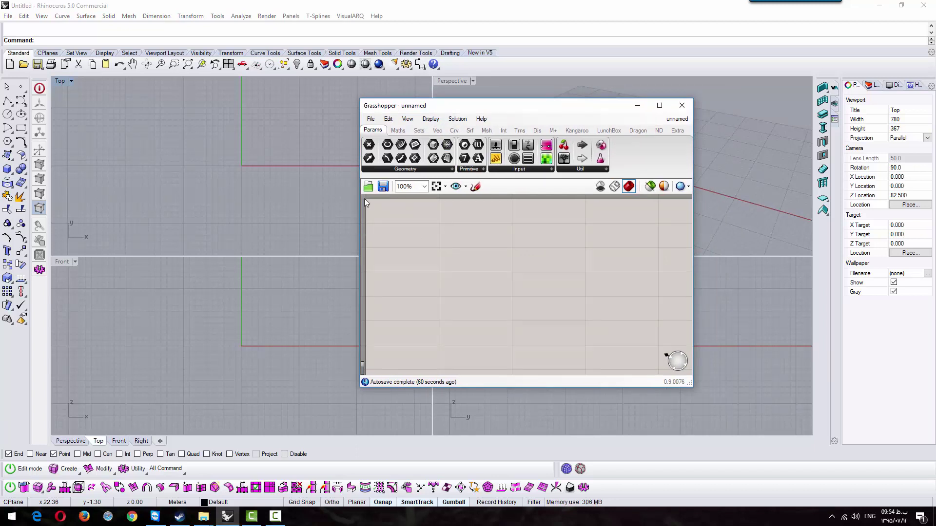
Step: Add a Construct Point component near the upper edge of the empty canvas
click(436, 131)
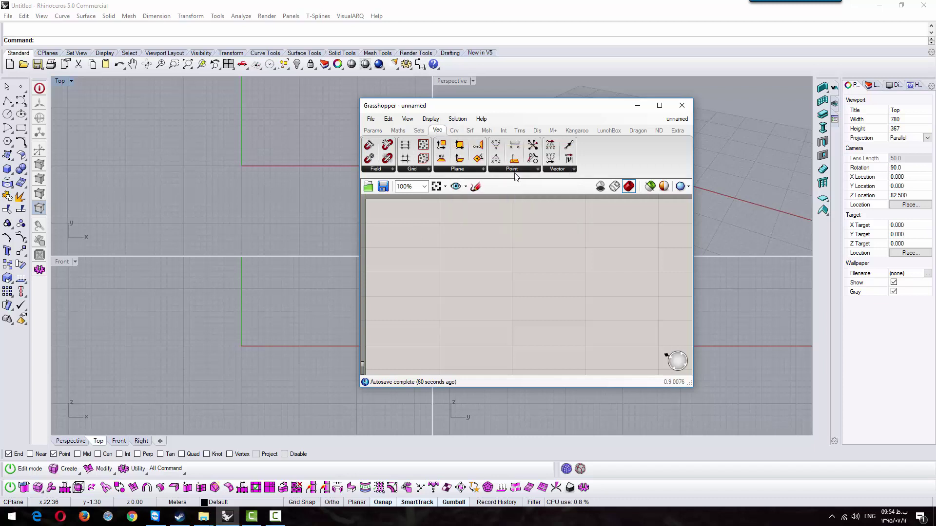
click(490, 171)
click(524, 187)
click(514, 283)
drag(514, 293, 476, 252)
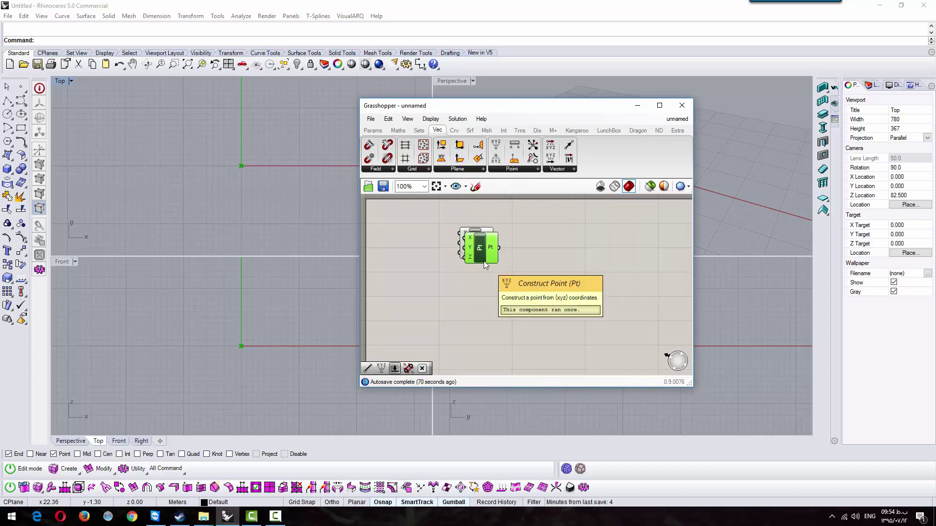
Step: Duplicate the Construct Point component below the original and shift the view to leave room for inputs beside them
key(ctrl+c)
key(ctrl+v)
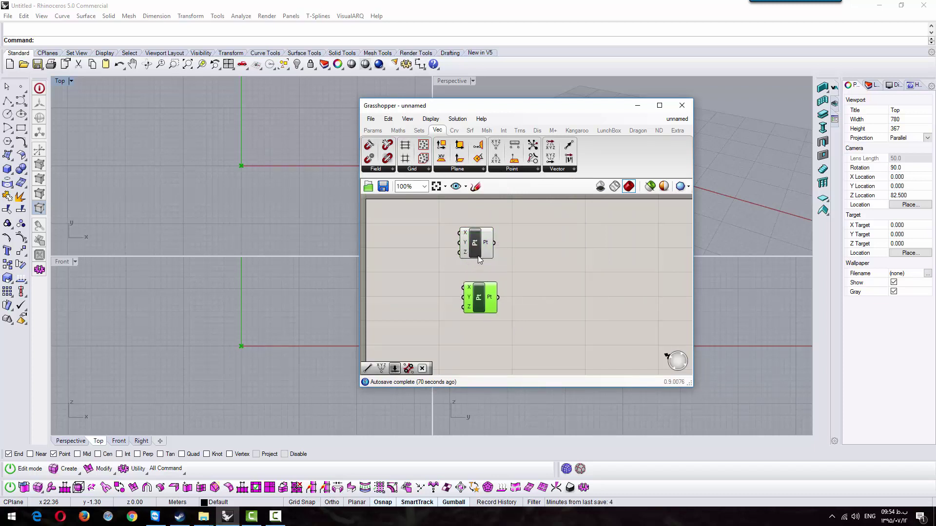
click(557, 244)
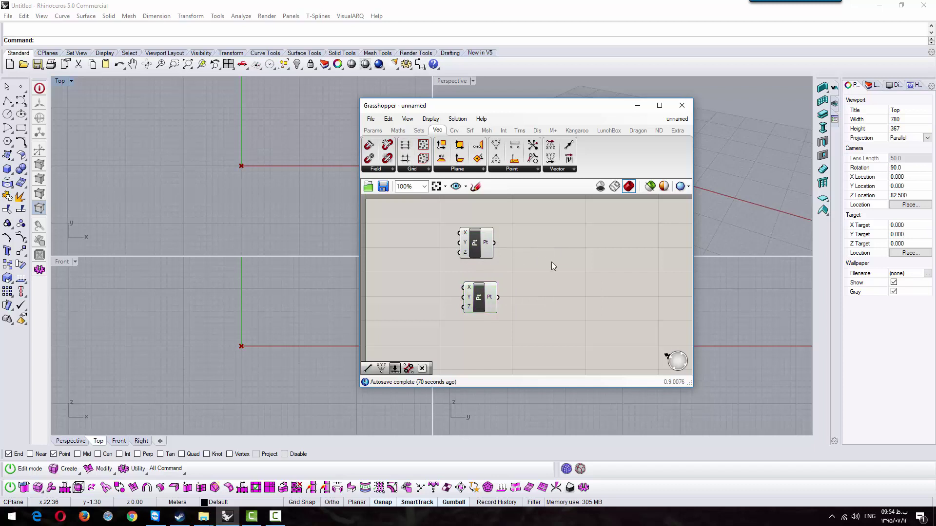
scroll(551, 262, up, 3)
drag(536, 259, 577, 273)
drag(539, 336, 579, 330)
Step: Create an integer number slider ranging from 1 to 10 beside the first Construct Point component
click(439, 246)
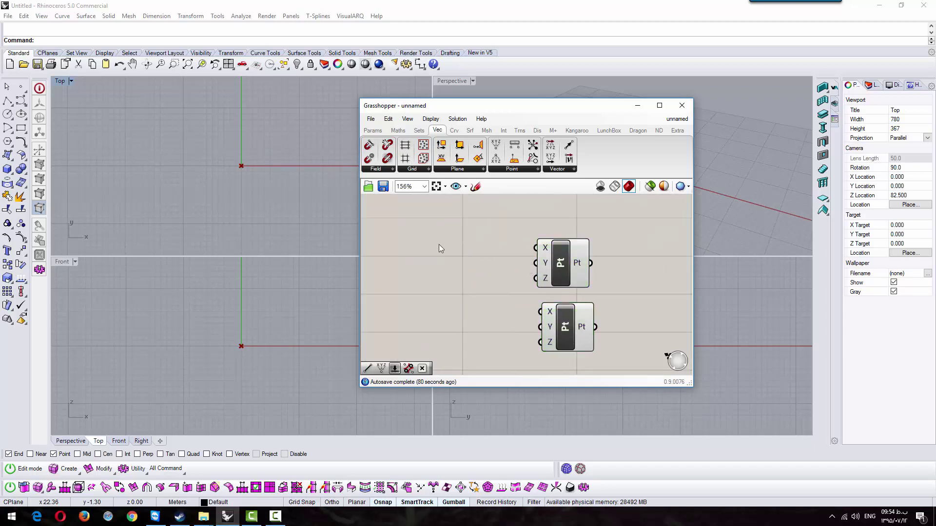
double_click(439, 246)
text(1)
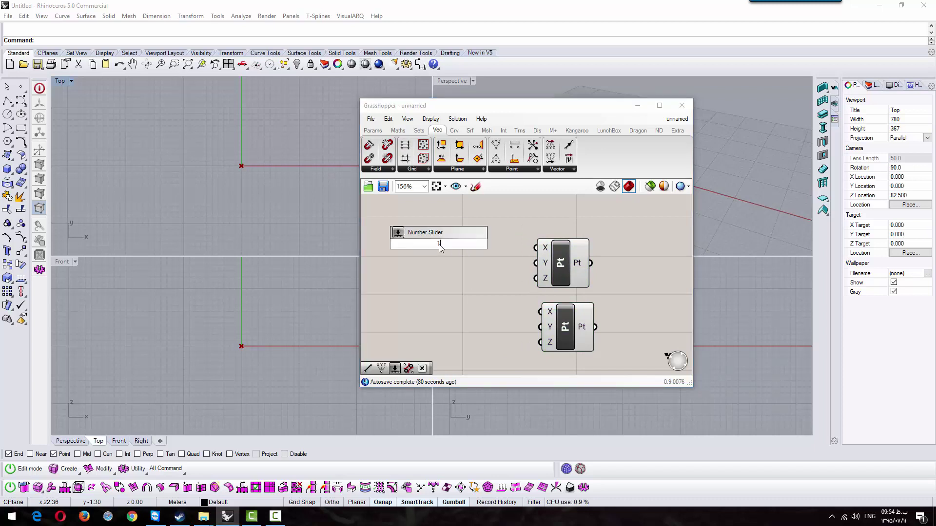
text(<10)
key(Return)
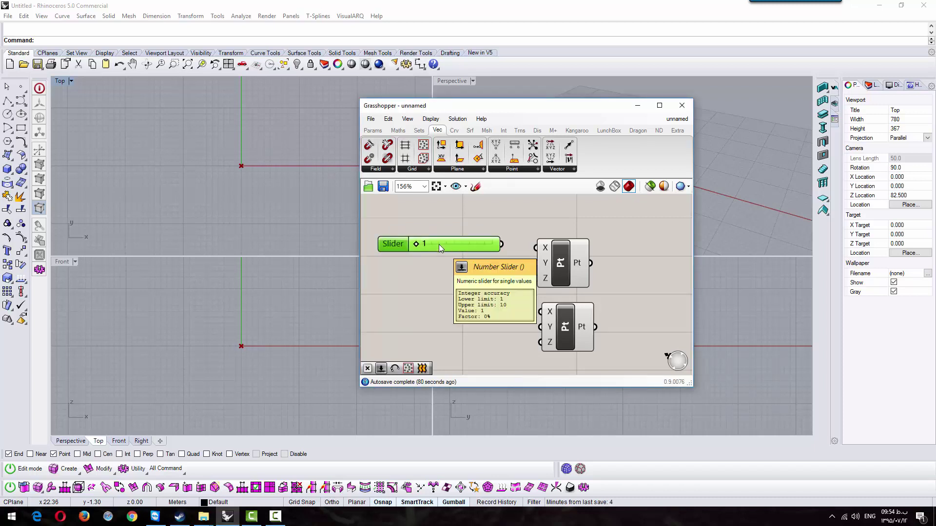
Step: Duplicate the number slider to form two stacked groups of three, one for each Construct Point component
alt+drag(439, 245, 457, 279)
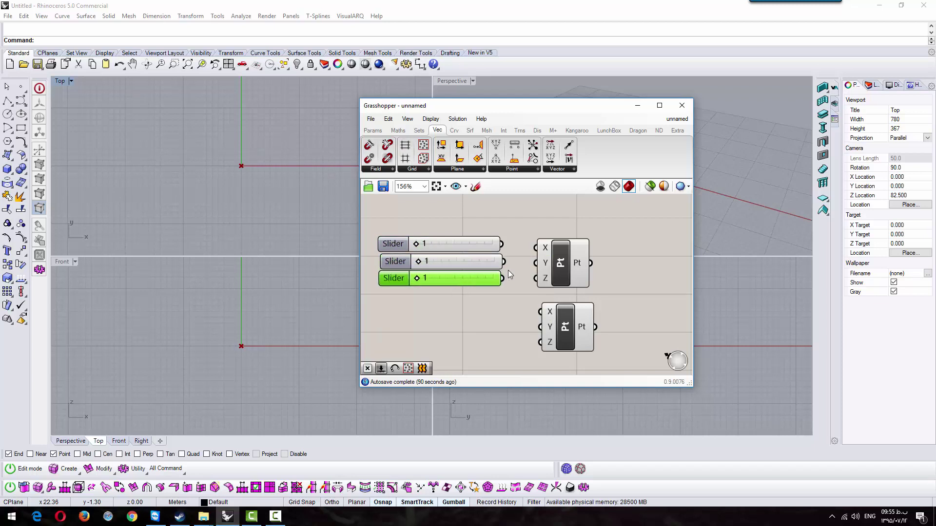
drag(485, 226, 398, 294)
alt+drag(465, 244, 467, 317)
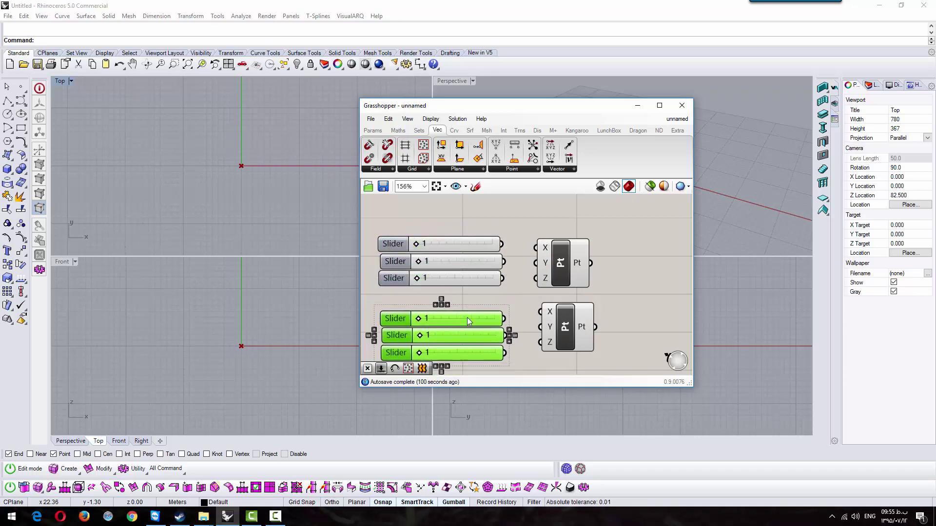
click(508, 221)
Step: Align the two Construct Point components with their respective slider groups
scroll(514, 267, down, 3)
drag(524, 299, 520, 302)
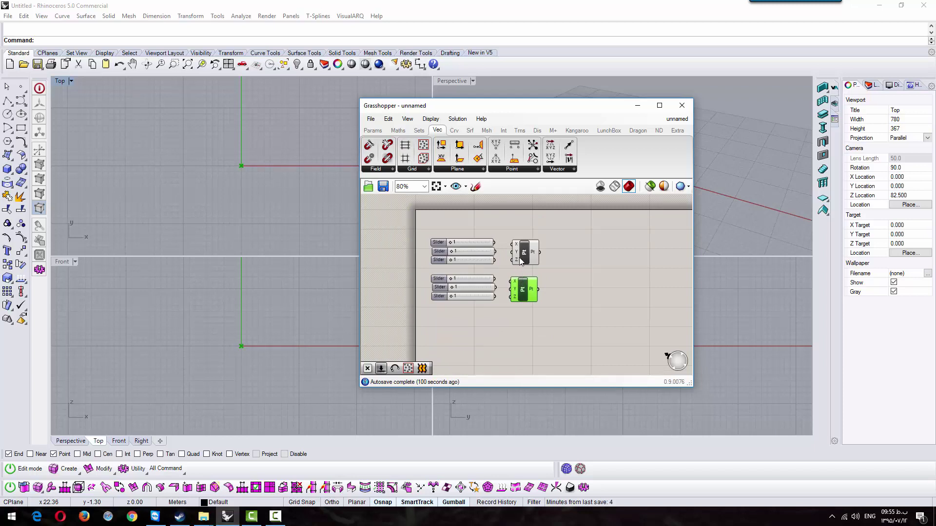
drag(516, 261, 512, 254)
drag(528, 294, 523, 296)
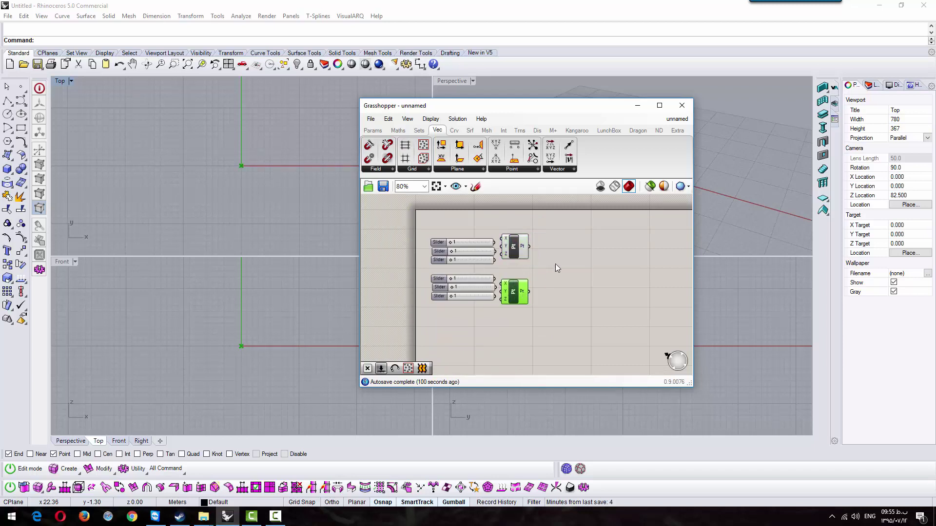
click(557, 268)
drag(523, 251, 525, 251)
drag(523, 296, 527, 296)
scroll(527, 295, up, 3)
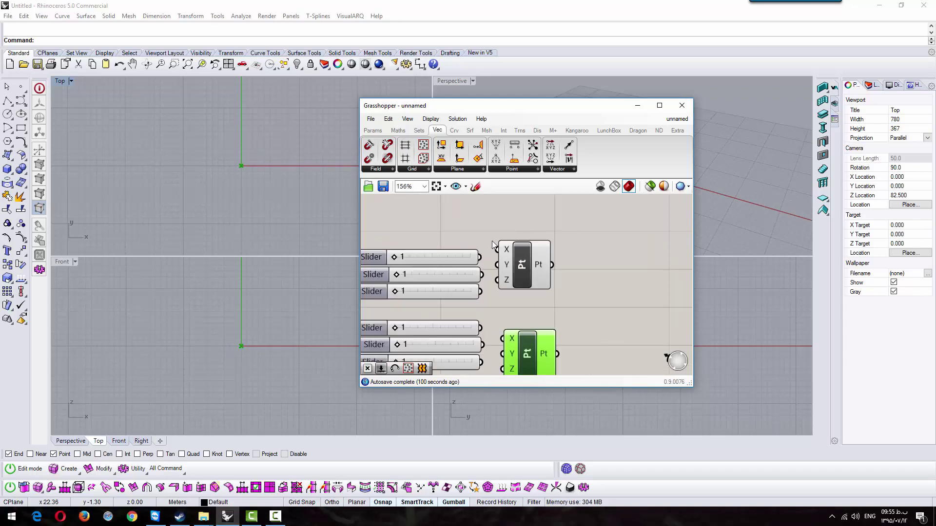
Step: Connect the first two sliders of each group to the X and Y inputs of its Construct Point component
drag(481, 257, 505, 249)
drag(484, 281, 568, 270)
scroll(540, 329, down, 1)
drag(540, 328, 565, 330)
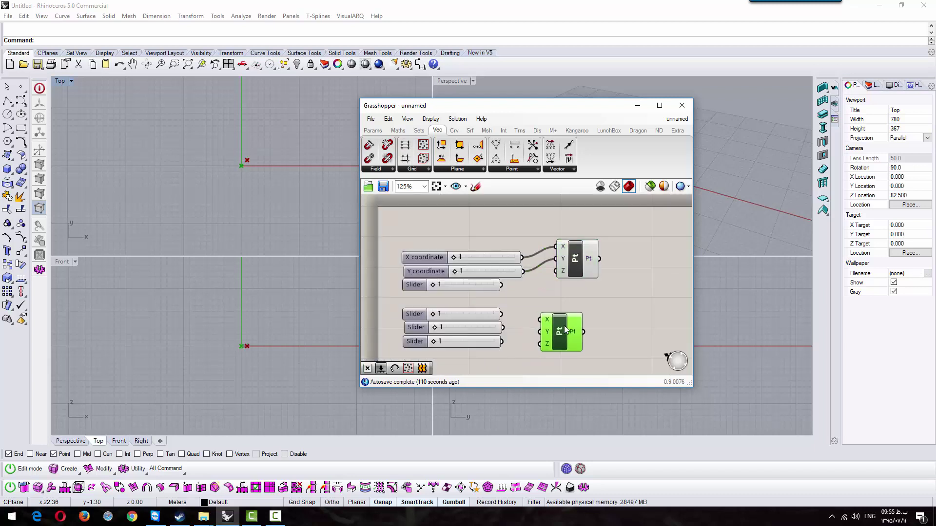
drag(502, 315, 540, 331)
click(598, 332)
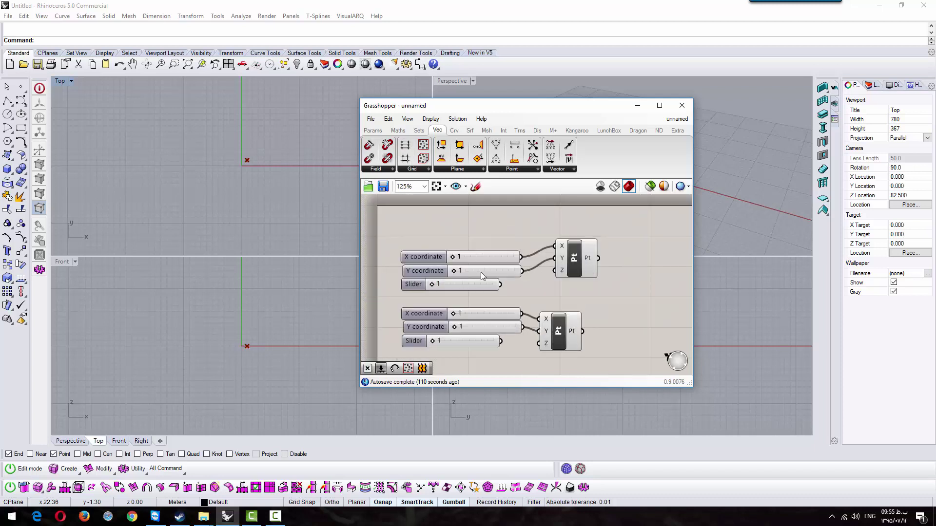
Step: Set the upper point's X coordinate to 9 and Y coordinate to 6, with the Perspective viewport maximized
drag(458, 260, 519, 252)
double_click(454, 81)
right_drag(273, 234, 205, 334)
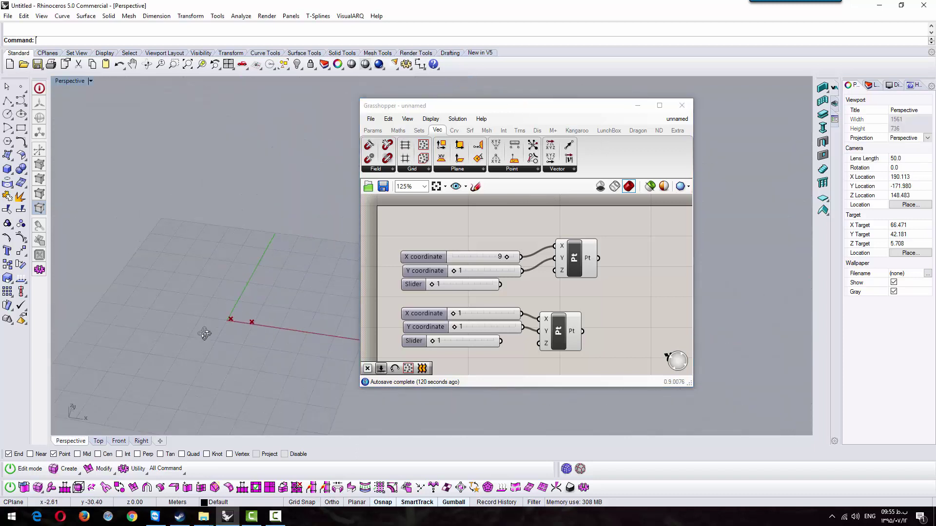
scroll(205, 333, up, 5)
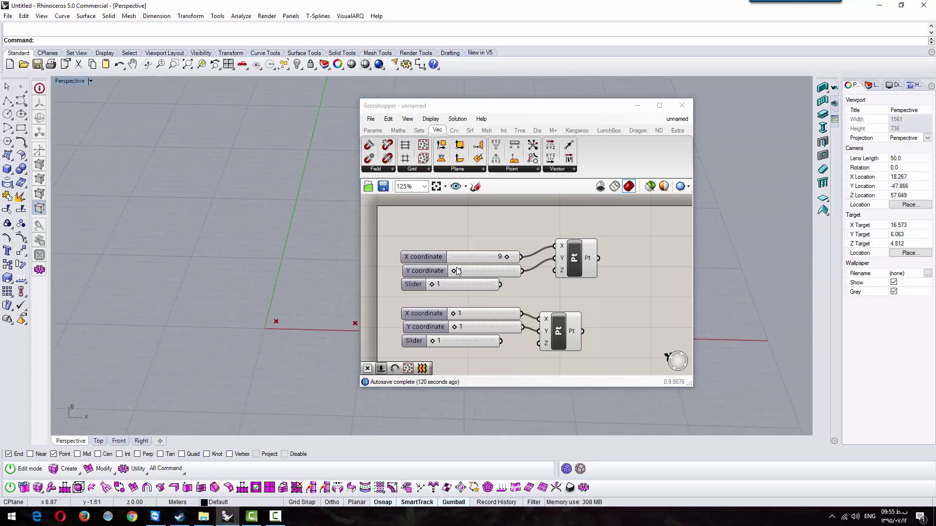
drag(453, 276, 488, 276)
shift+right_drag(226, 306, 146, 328)
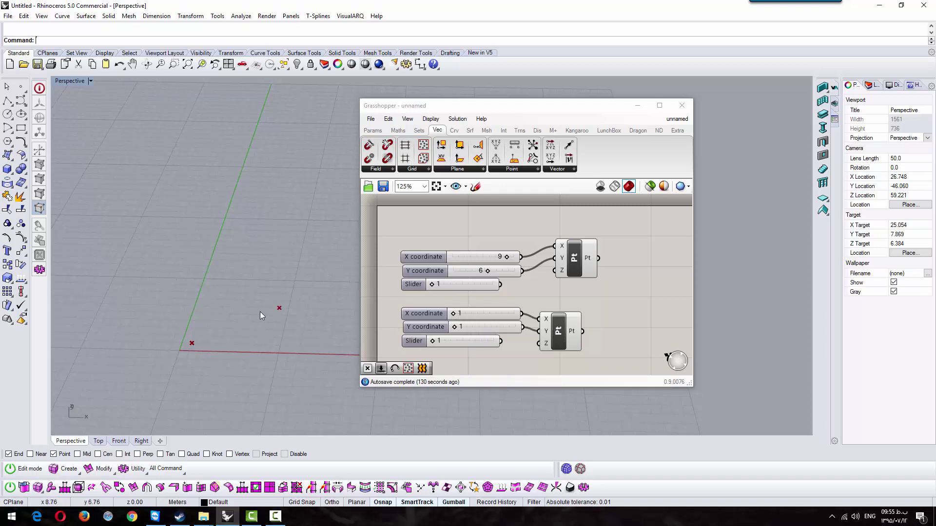
Step: Add a two-point Line component and connect the upper point to input A and the lower point to input B
scroll(585, 306, down, 2)
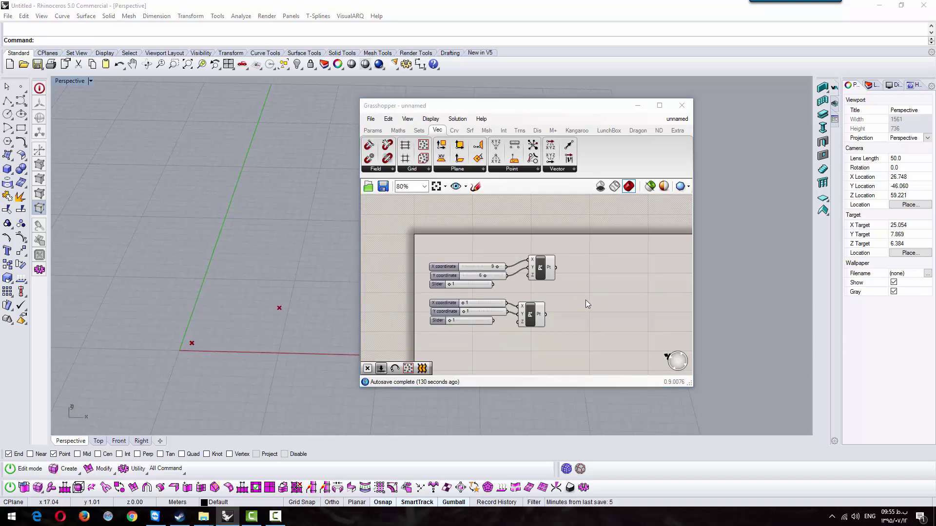
double_click(586, 304)
text(lin)
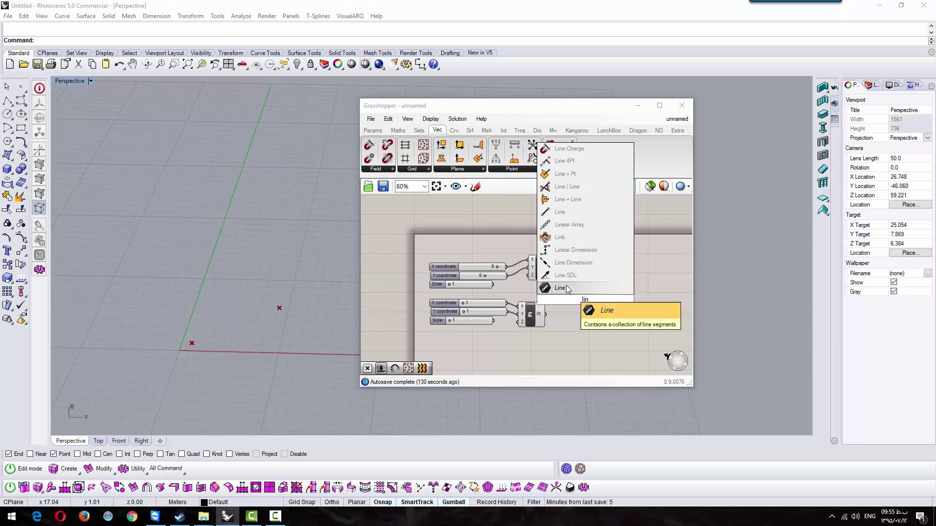
click(568, 288)
scroll(572, 287, up, 1)
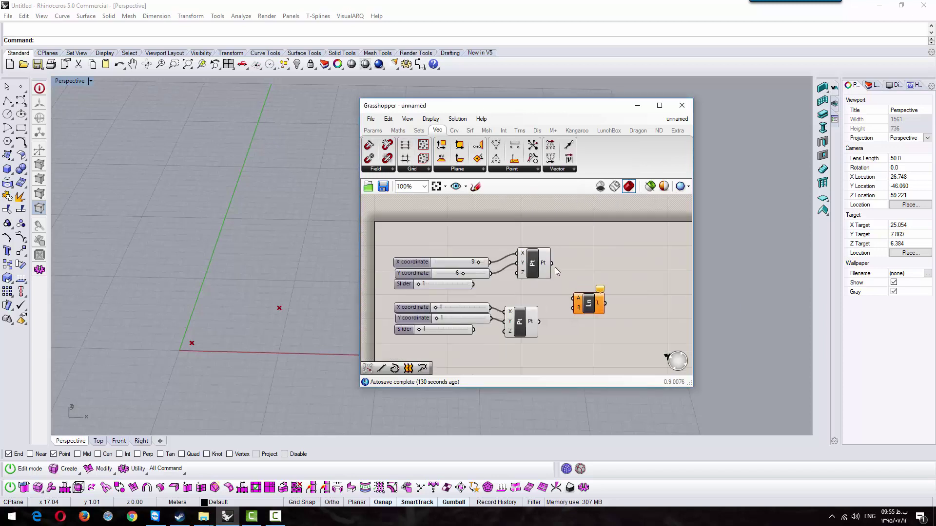
drag(551, 264, 606, 296)
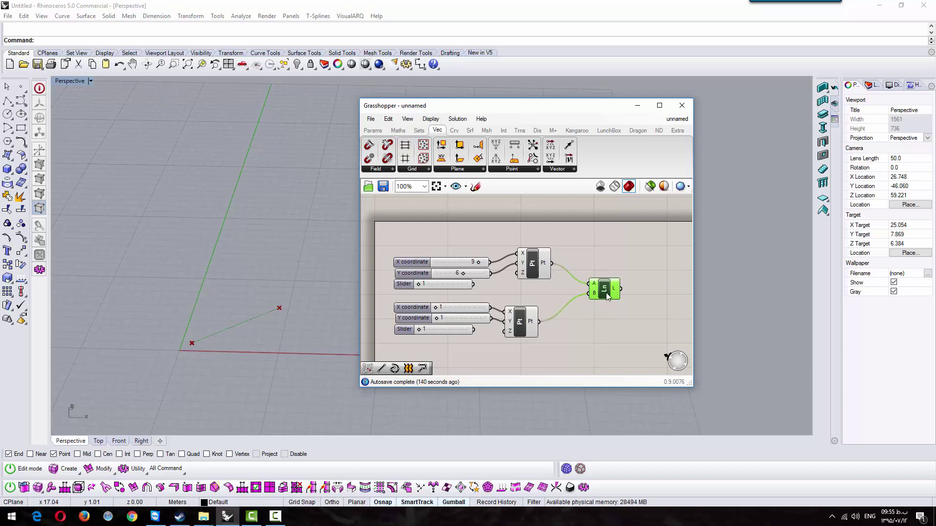
click(580, 322)
Step: Tidy the layout by moving the lower Construct Point under the upper one and shifting the Line component away from them
scroll(273, 324, down, 2)
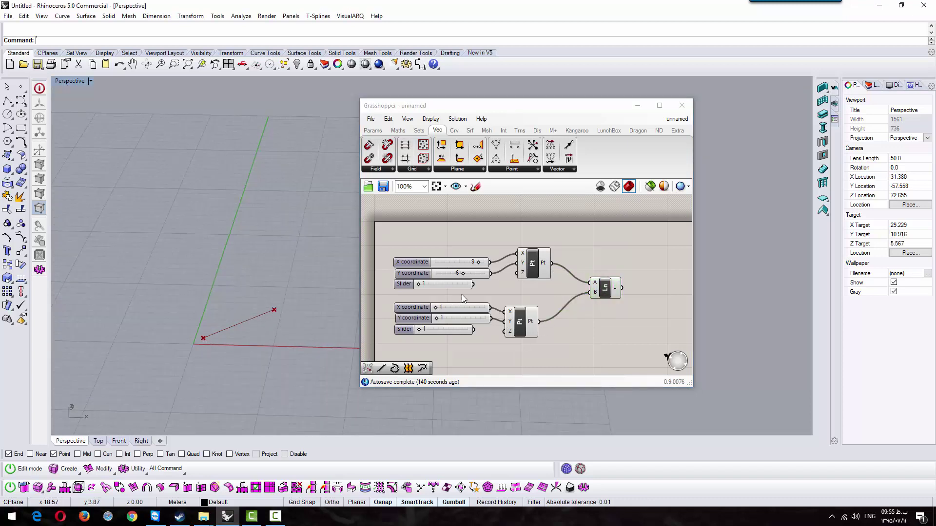
drag(527, 334, 548, 318)
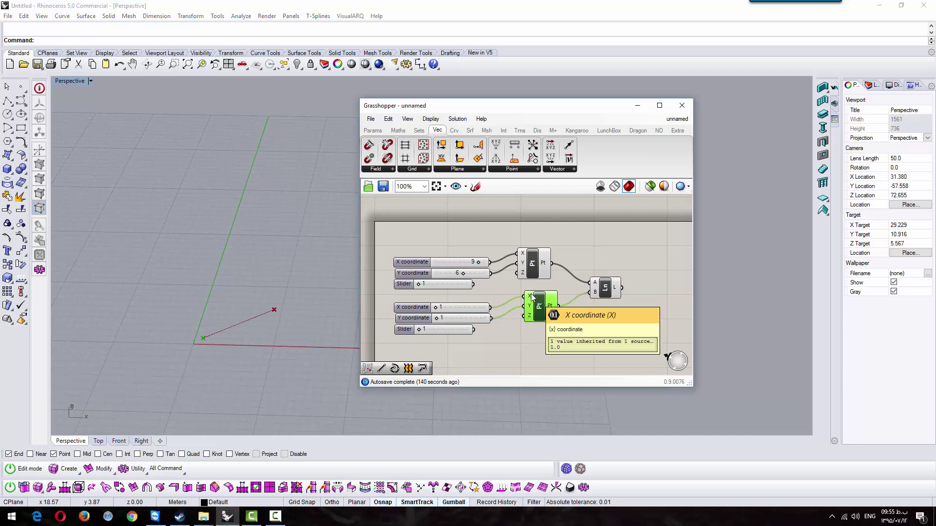
click(252, 353)
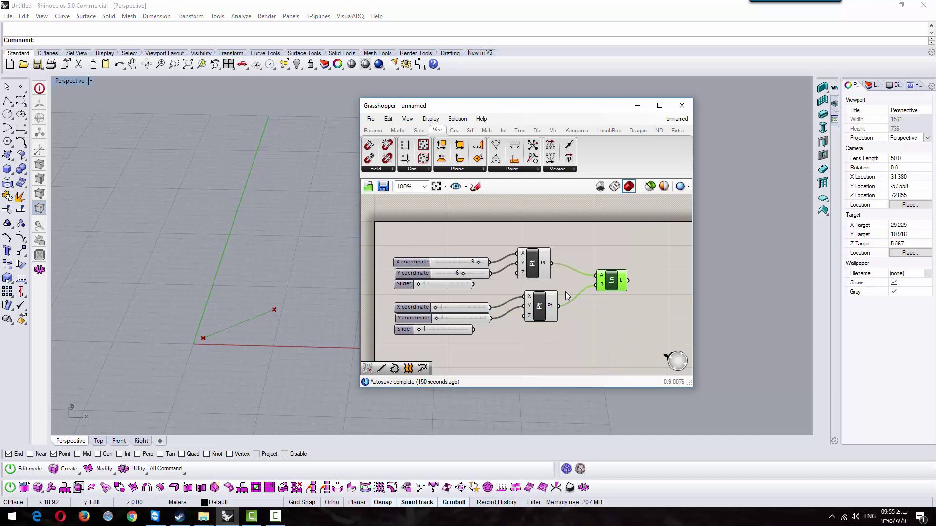
drag(610, 286, 616, 280)
Step: Duplicate both Construct Point components with their six sliders and place the copies below the originals
scroll(549, 272, down, 2)
drag(561, 239, 413, 333)
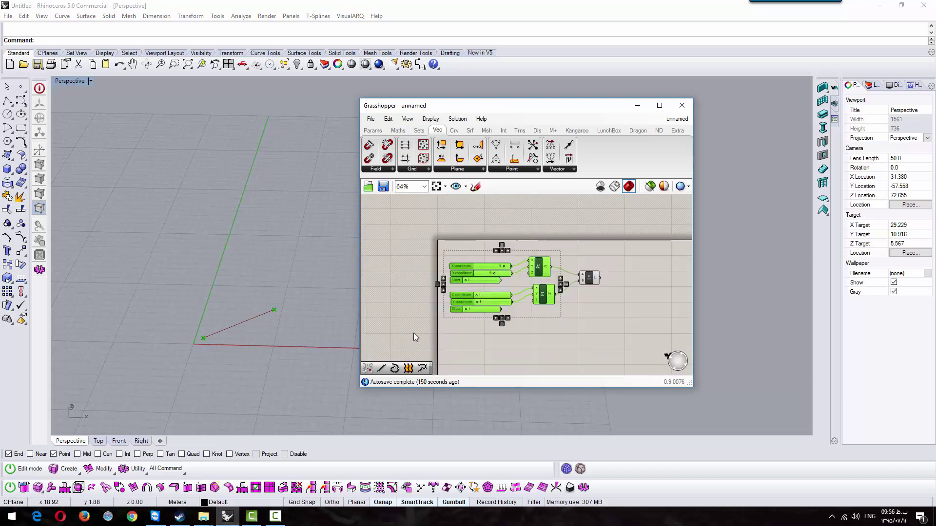
key(ctrl+c)
key(ctrl+v)
drag(540, 283, 542, 341)
click(561, 334)
scroll(531, 324, down, 2)
scroll(530, 324, up, 2)
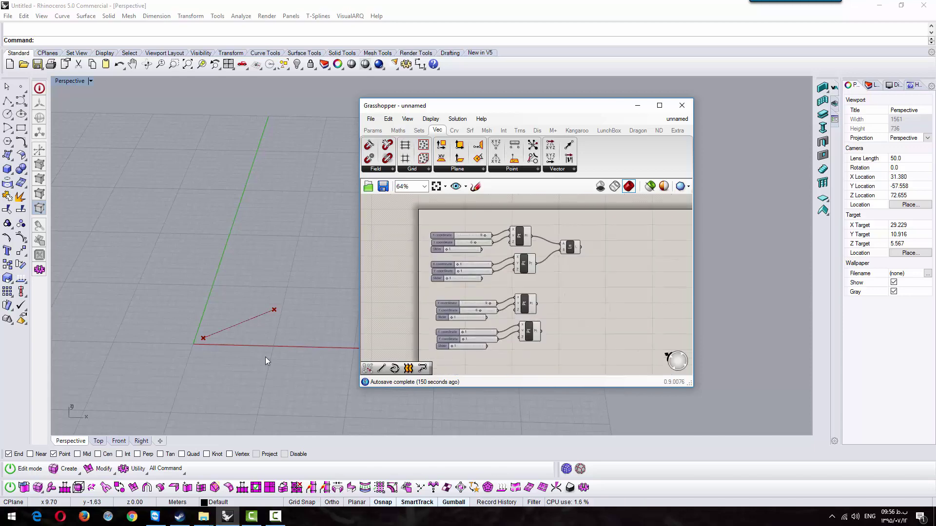
Step: Connect the unused slider of each duplicated group to its point's Z input and set both Z coordinates to 8
right_drag(265, 357, 262, 327)
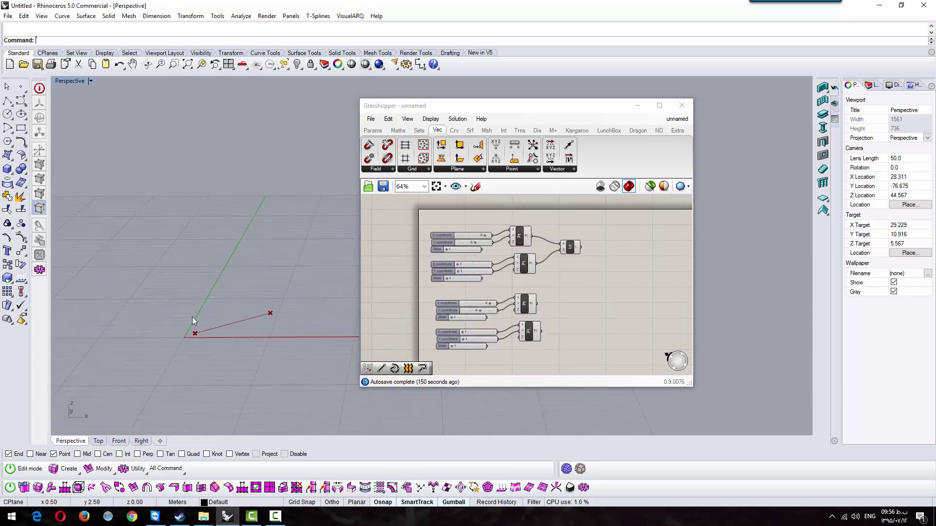
scroll(553, 332, up, 4)
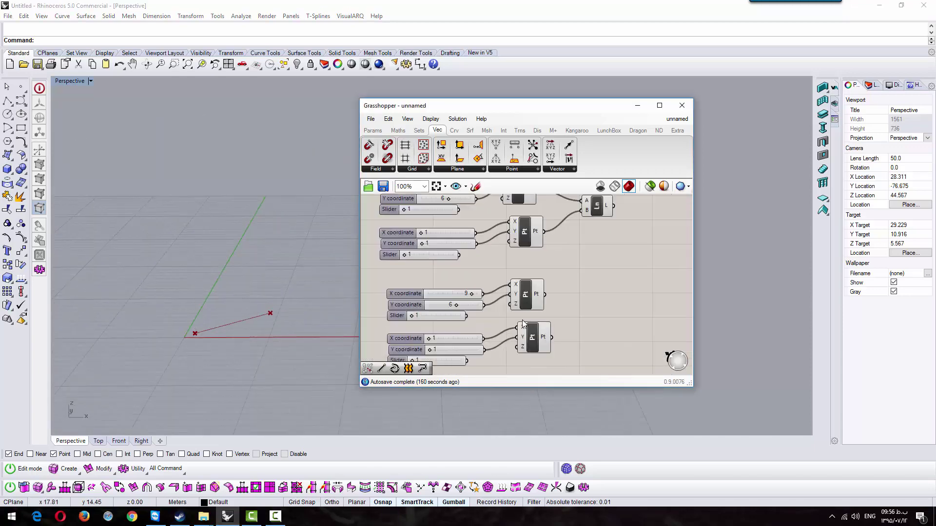
drag(447, 313, 515, 296)
right_drag(459, 372, 472, 328)
drag(462, 321, 539, 299)
drag(404, 251, 461, 251)
drag(403, 321, 462, 320)
scroll(468, 343, down, 1)
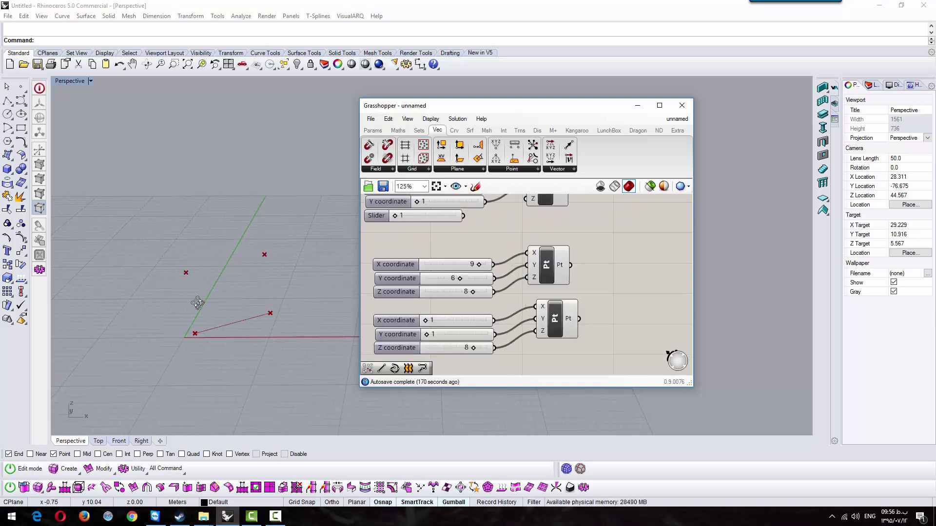
Step: Set the X coordinates of the duplicated points to 6 for the upper one and 4 for the lower one
right_drag(199, 302, 208, 336)
drag(479, 265, 454, 263)
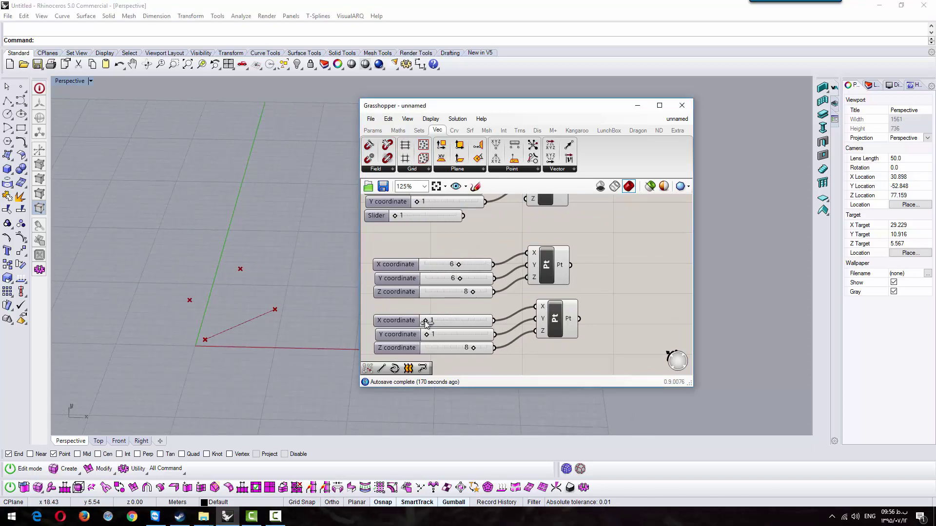
drag(425, 321, 445, 320)
right_drag(252, 359, 283, 342)
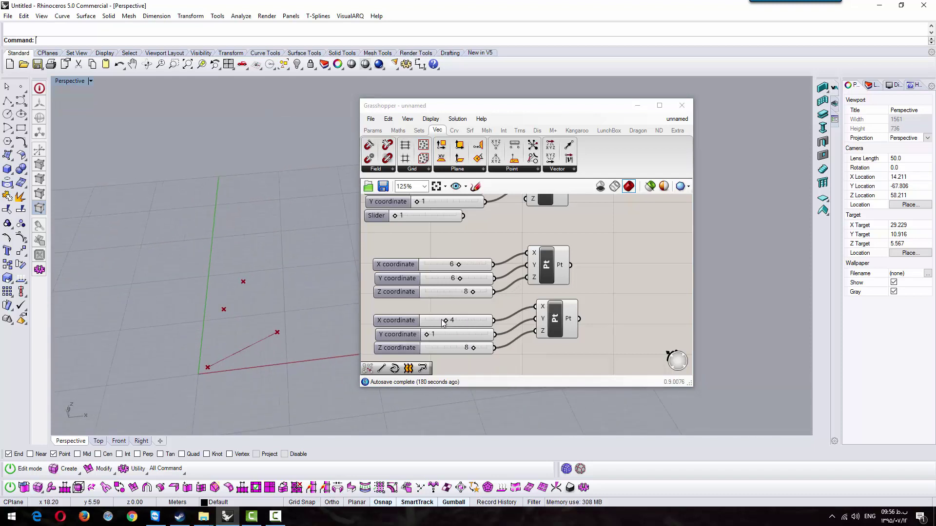
Step: Shift the upper duplicated Construct Point away from its sliders and apply the expression -x to its X input
mouse_move(221, 332)
right_down()
mouse_move(189, 314)
mouse_move(200, 330)
mouse_move(217, 324)
right_up()
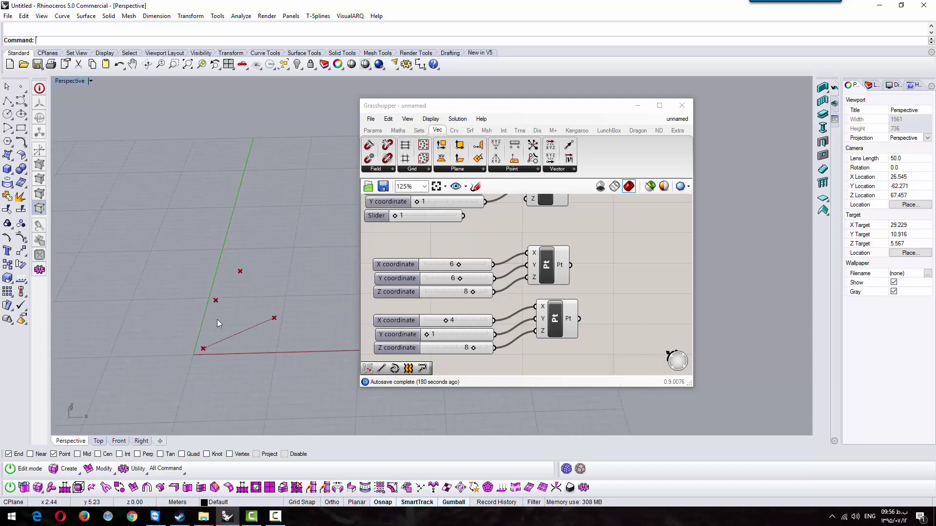
right_drag(164, 292, 188, 201)
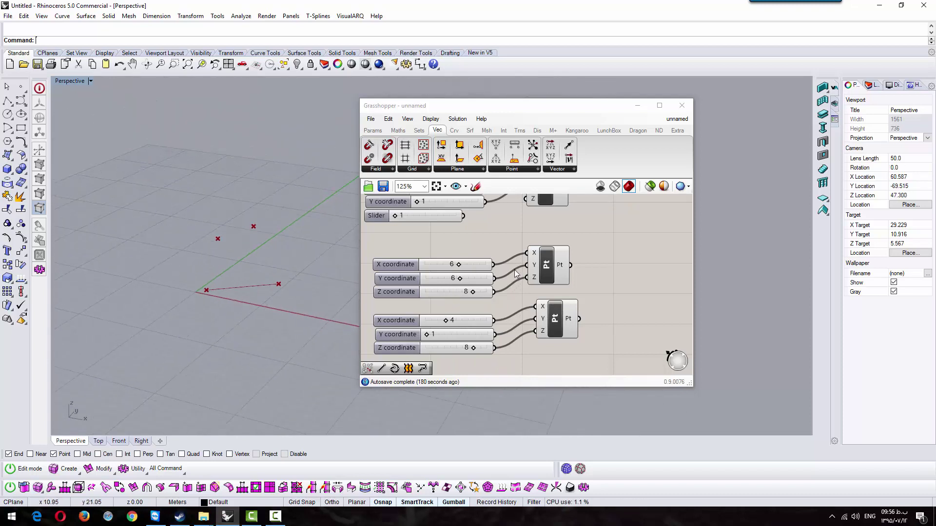
drag(556, 279, 577, 278)
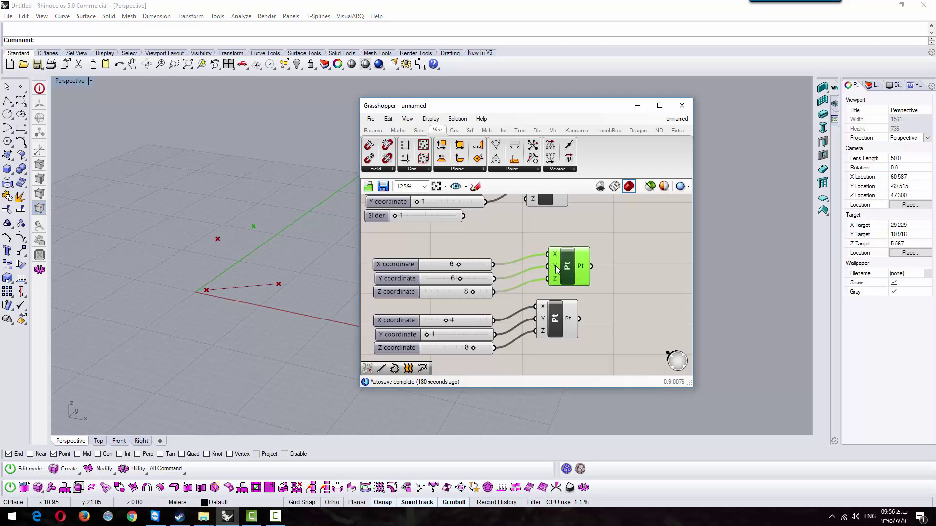
right_click(556, 255)
mouse_move(614, 351)
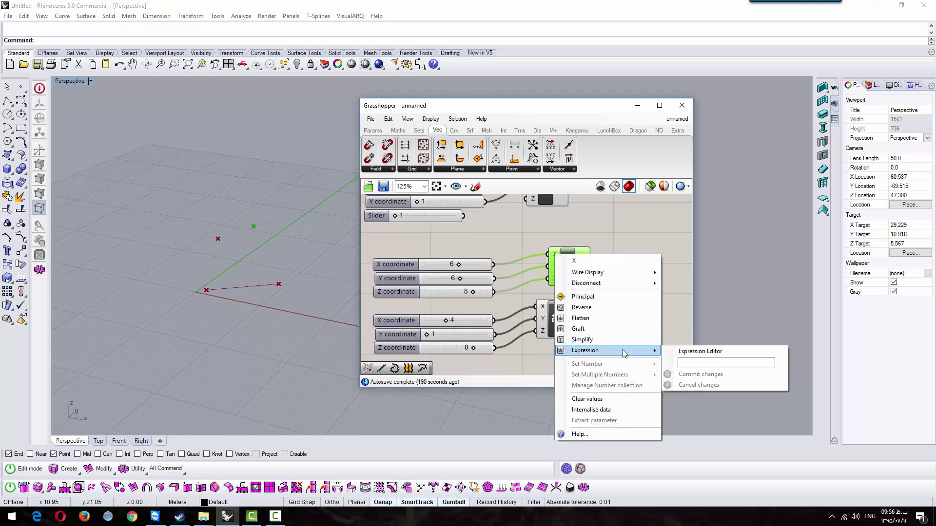
click(682, 363)
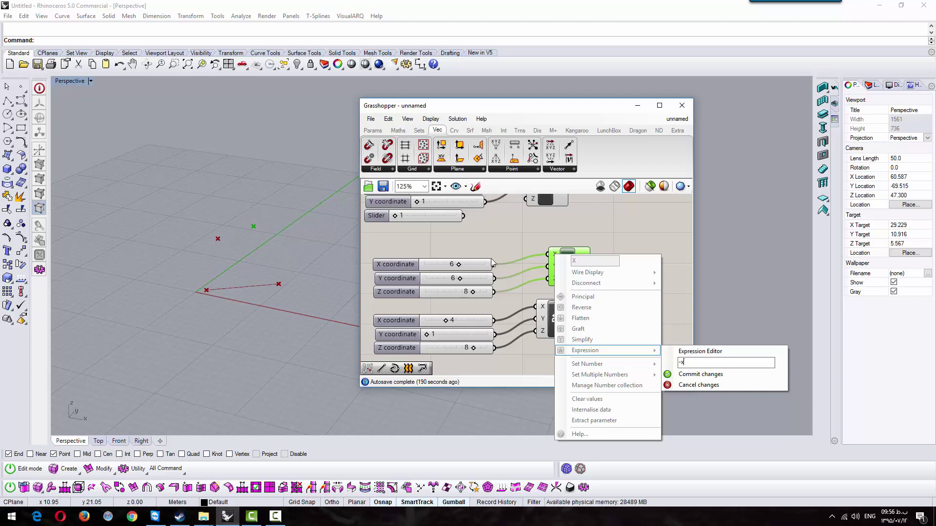
click(707, 374)
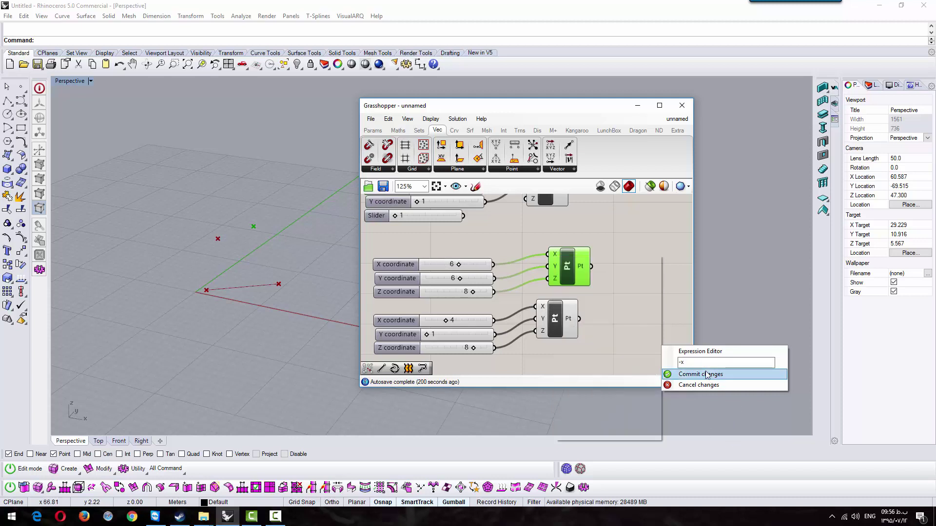
Step: Set the X coordinate sliders of the duplicated points to 5 for the upper one and 9 for the lower one
right_drag(202, 277, 197, 296)
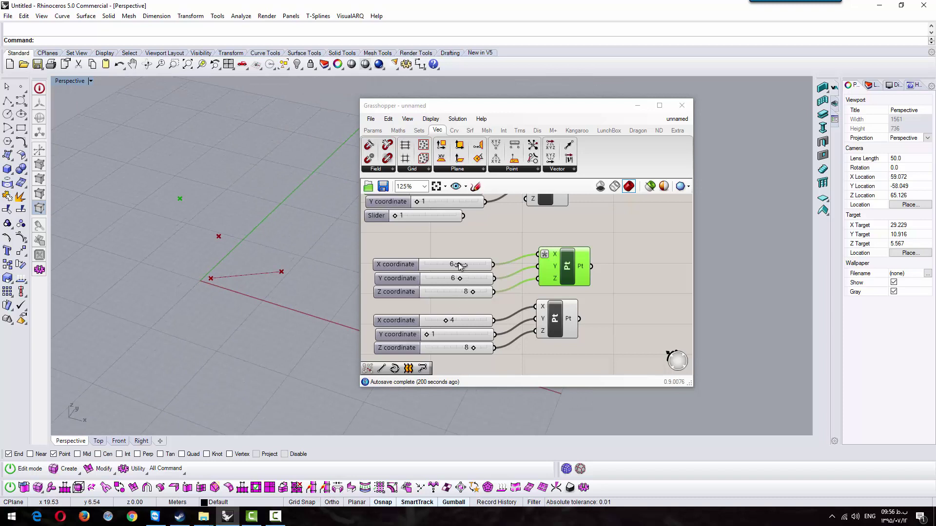
drag(460, 265, 452, 266)
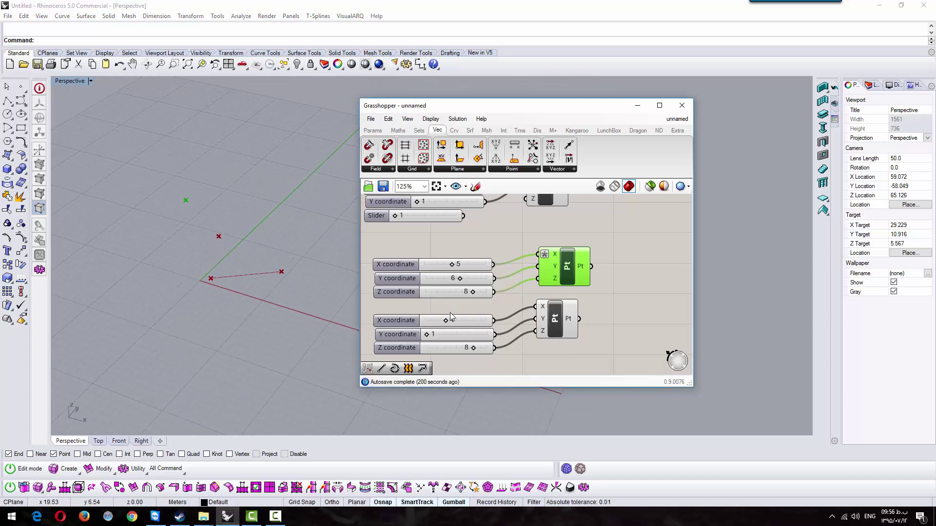
drag(447, 325, 481, 325)
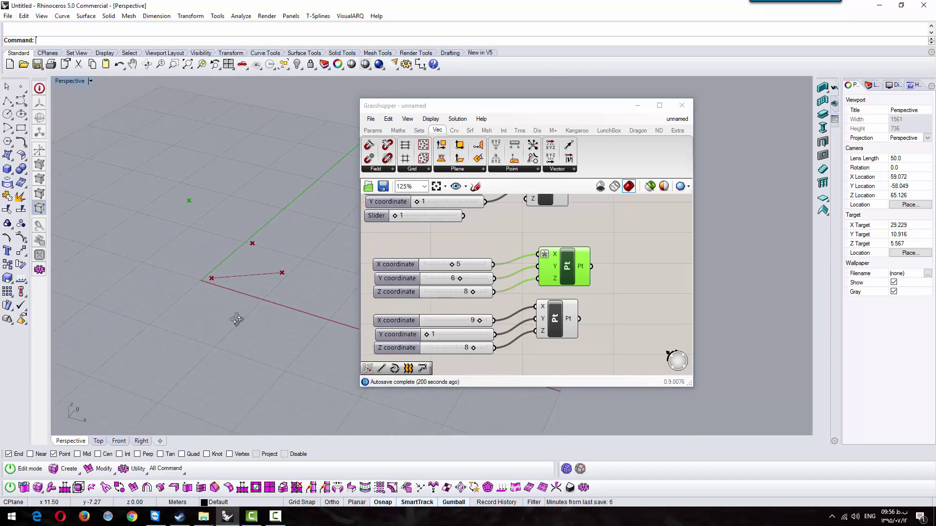
right_drag(236, 319, 255, 321)
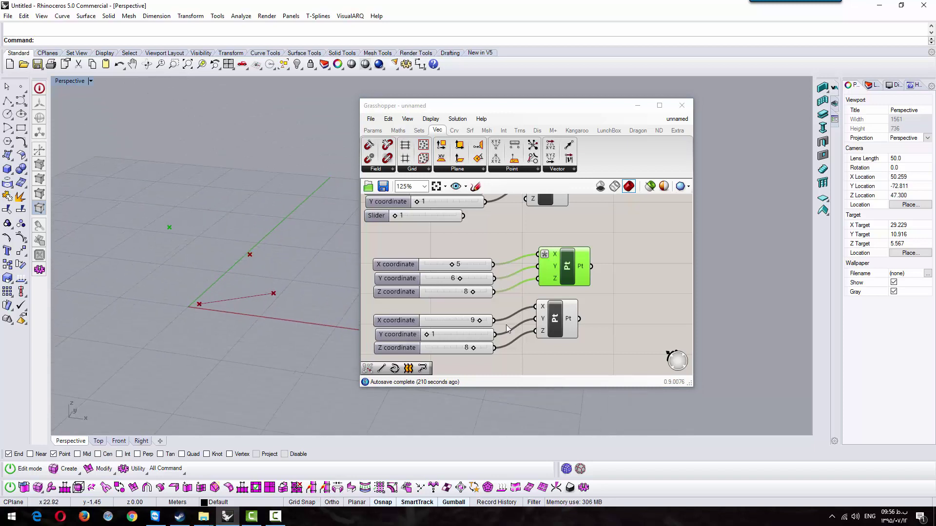
Step: Apply the expression -x to the X input of the lower duplicated Construct Point
right_click(542, 305)
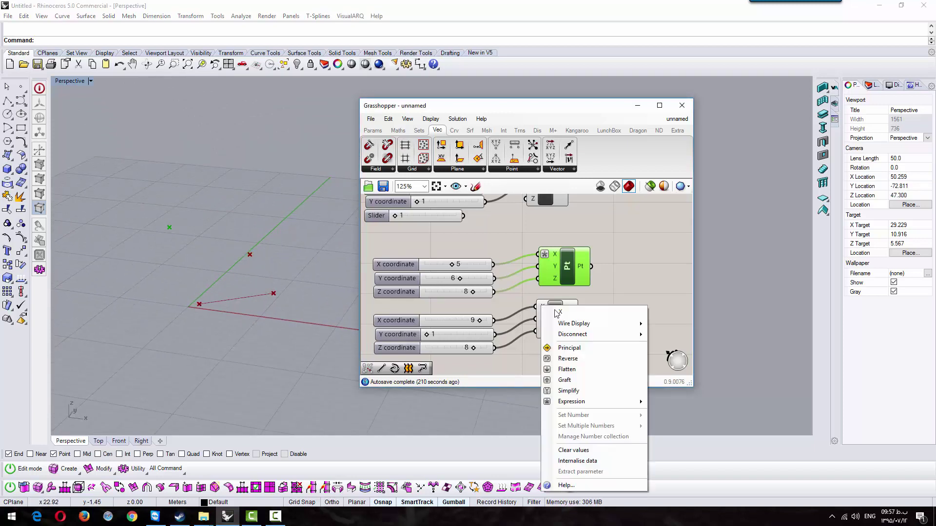
mouse_move(600, 402)
click(668, 413)
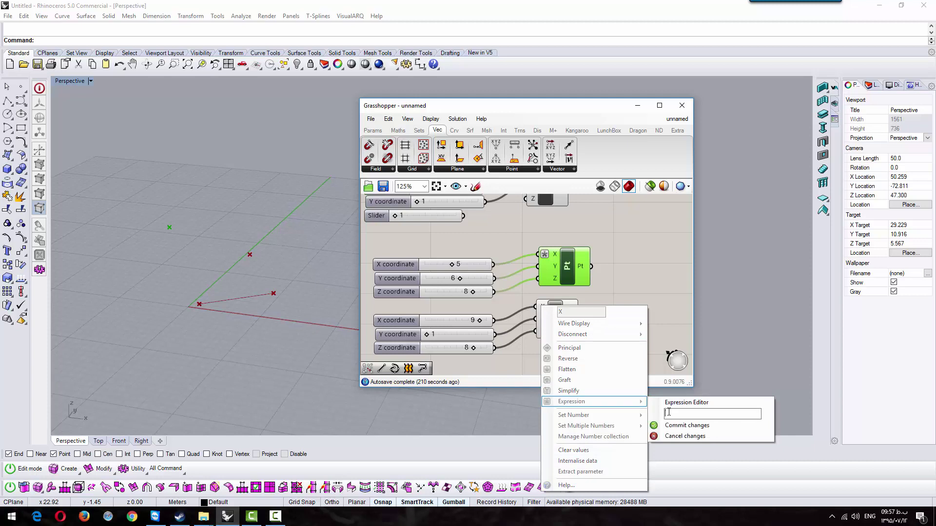
text(-x)
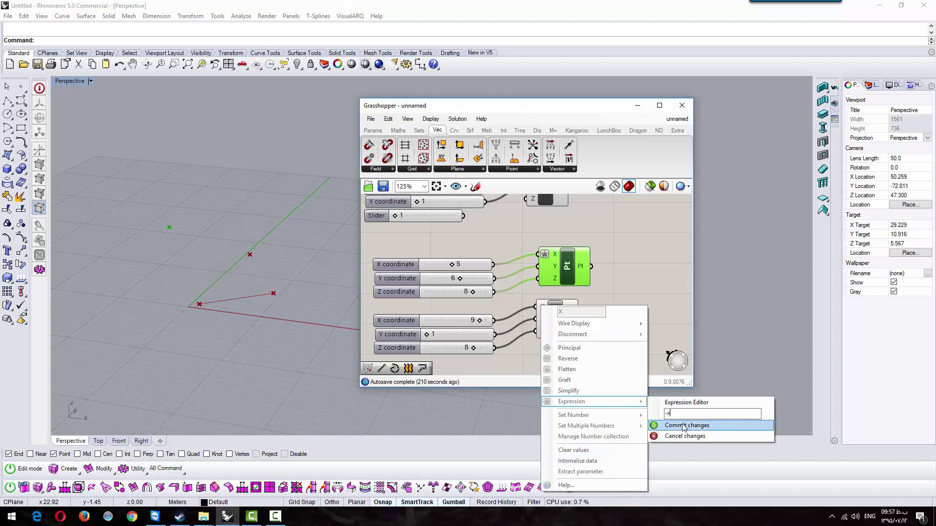
click(687, 426)
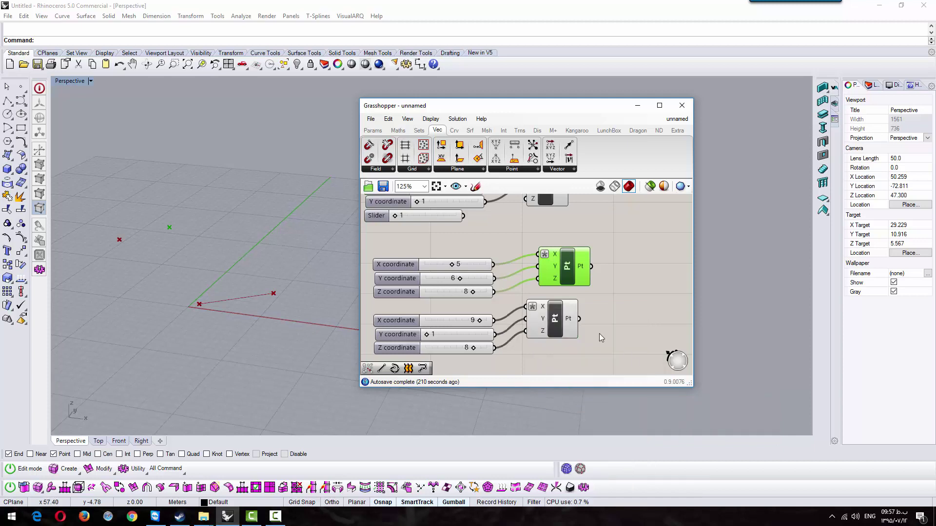
Step: Apply the expression -x to the Y input of the lower duplicated Construct Point
right_click(540, 320)
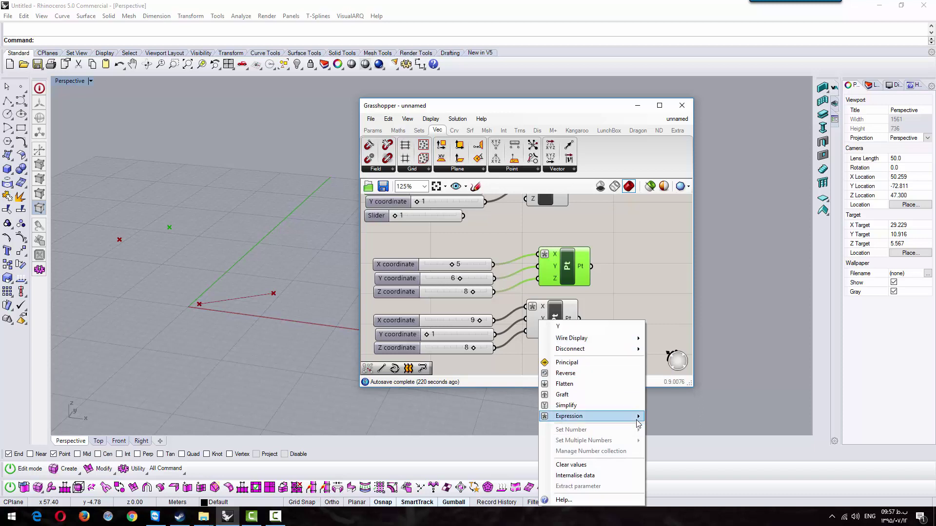
mouse_move(629, 420)
click(670, 428)
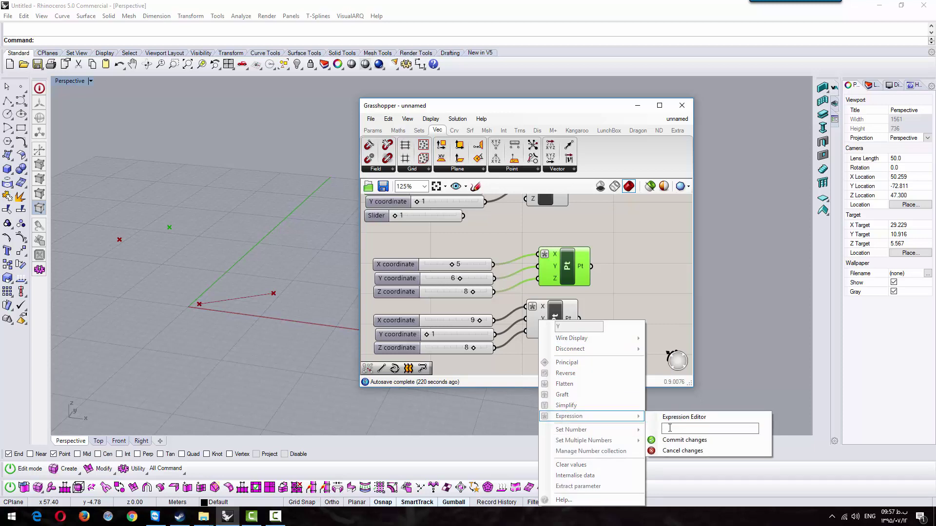
text(-x)
click(684, 439)
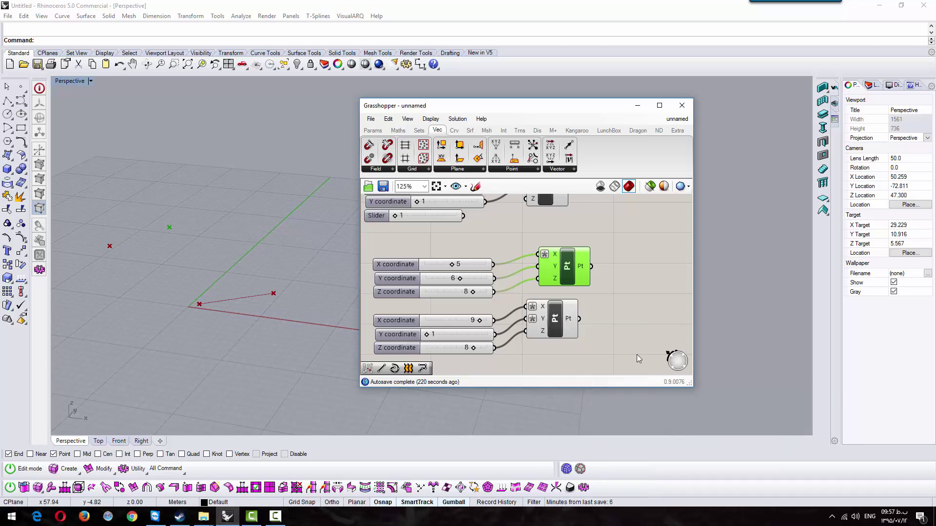
click(600, 336)
Step: Set the lower duplicated point's X coordinate to 1 and its Y coordinate to 3
right_drag(355, 293, 170, 353)
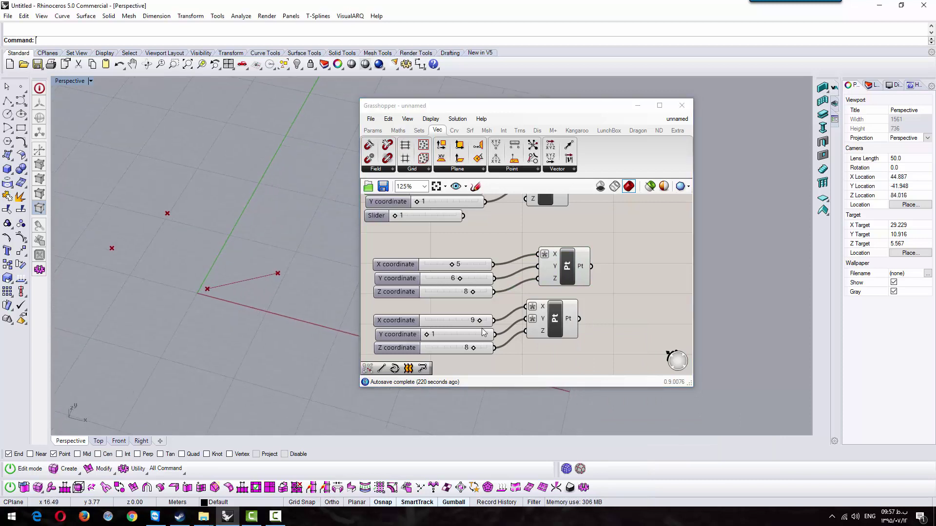
drag(479, 321, 426, 321)
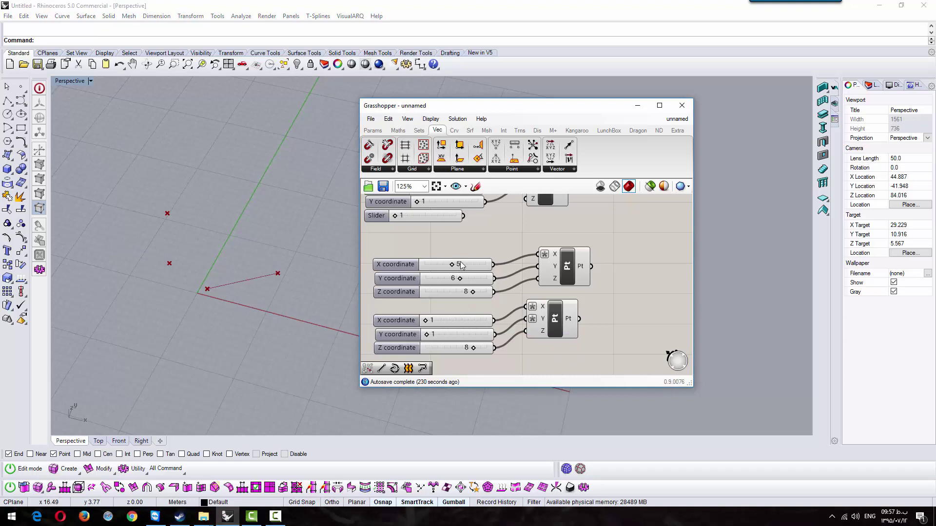
drag(431, 338, 441, 335)
Step: In the Top view, set the lower duplicated point's Y coordinate to 2 and the upper one's X to 2 and Y to 9
click(98, 441)
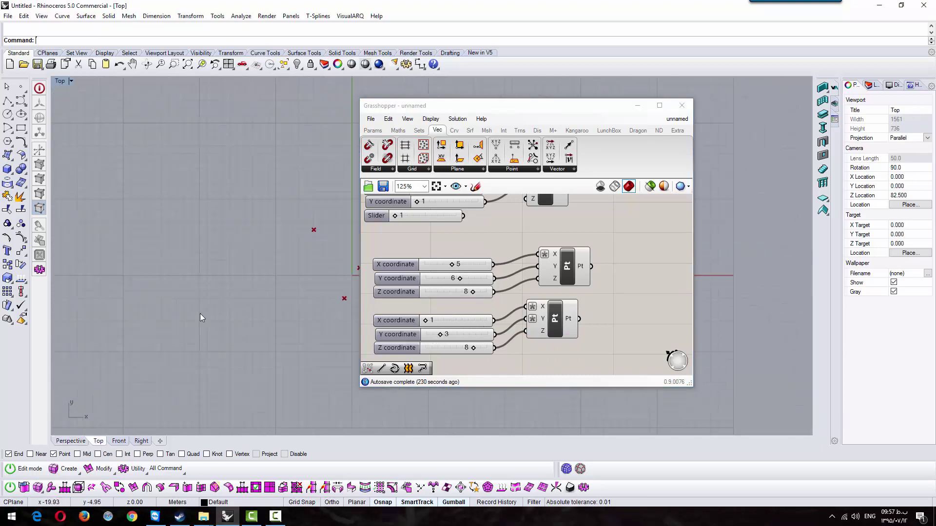
click(425, 321)
mouse_move(451, 322)
mouse_down()
mouse_move(404, 319)
mouse_move(453, 336)
mouse_up()
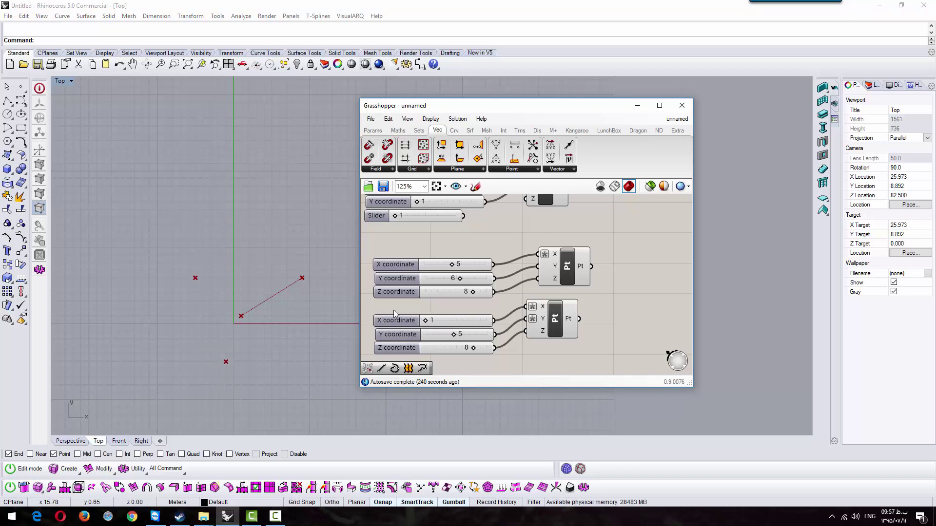
drag(452, 335, 434, 337)
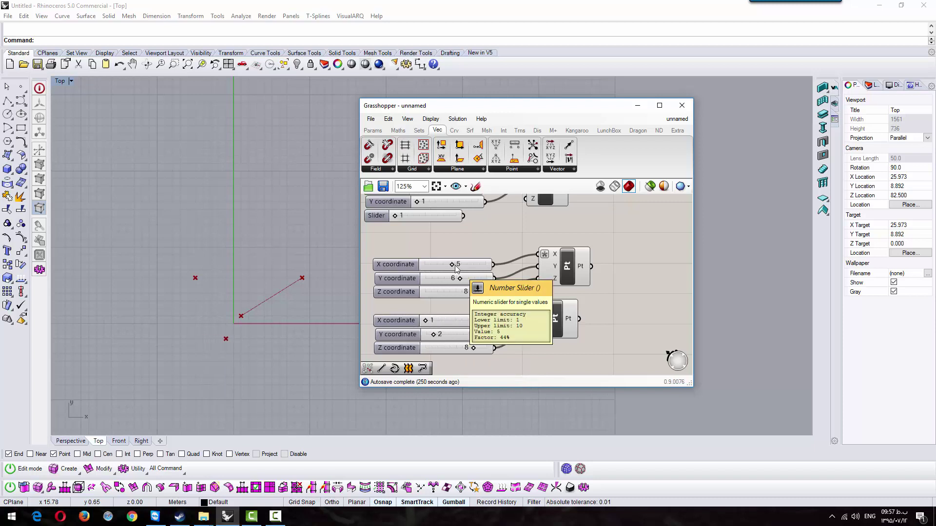
drag(452, 264, 482, 283)
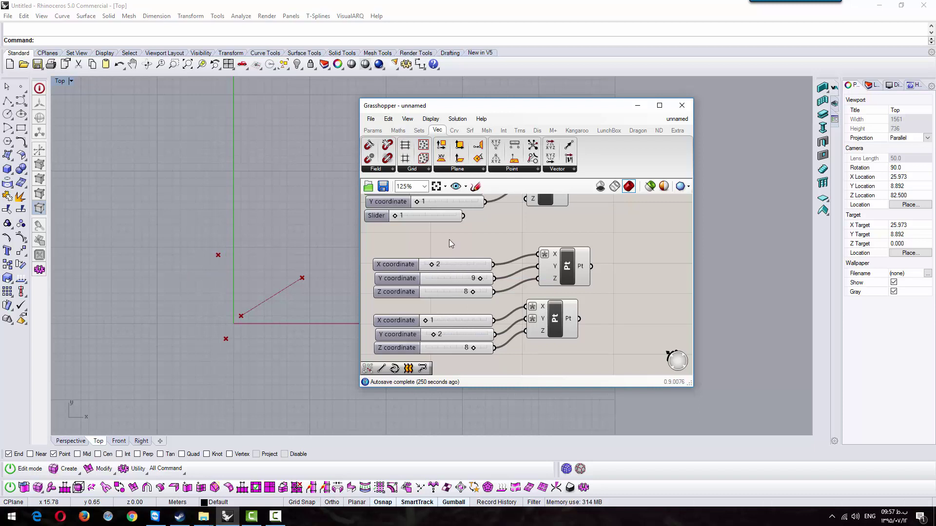
Step: Set the first base point's X coordinate to 1 and Y to 7, and the second base point's X coordinate to 4
scroll(462, 262, down, 2)
scroll(462, 262, up, 1)
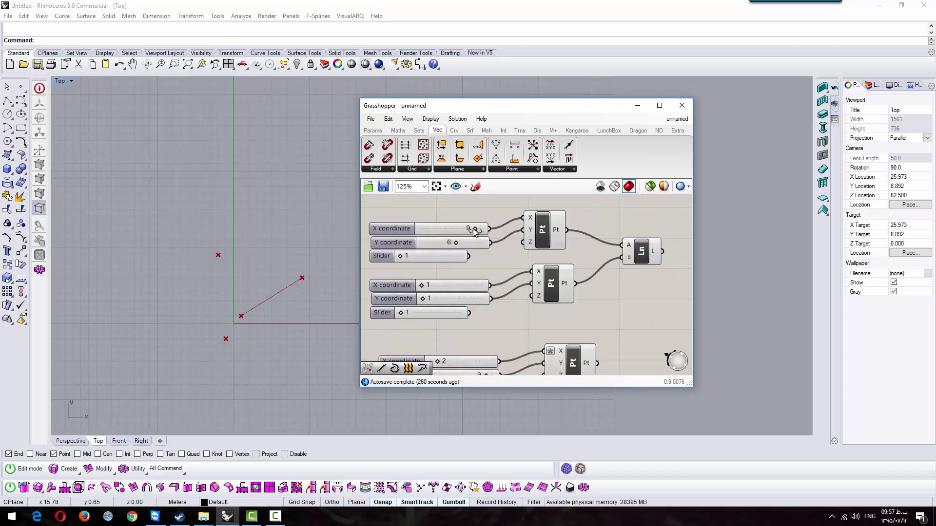
drag(474, 228, 399, 220)
mouse_move(456, 249)
mouse_move(457, 247)
mouse_down()
mouse_move(443, 246)
mouse_move(463, 251)
mouse_up()
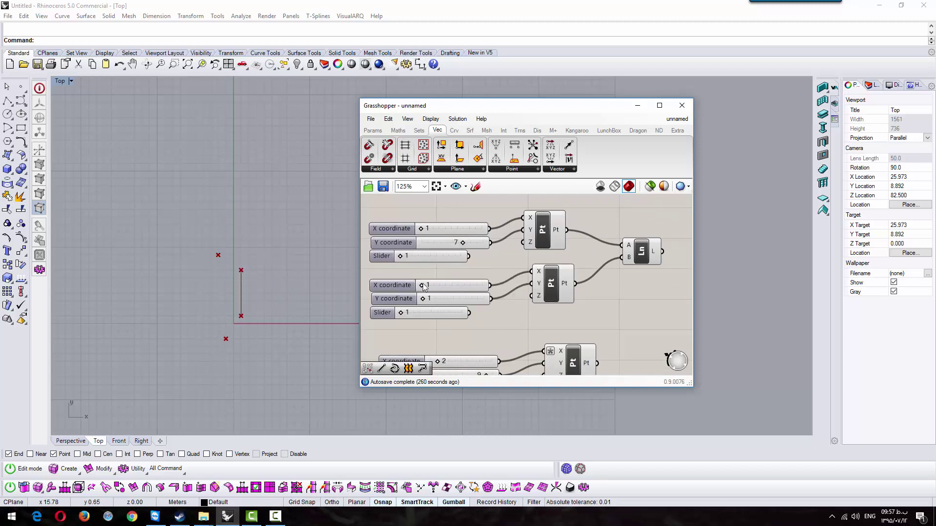
mouse_move(423, 287)
mouse_down()
mouse_move(455, 287)
mouse_move(442, 285)
mouse_up()
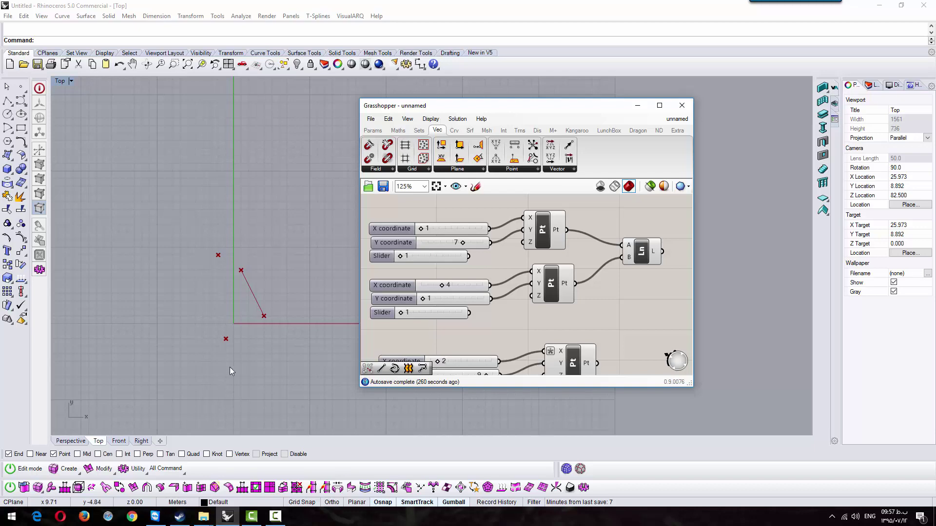
Step: Return to the Perspective view, duplicate the Line component and place the copy beside the two duplicated points
click(76, 443)
right_drag(236, 358, 263, 227)
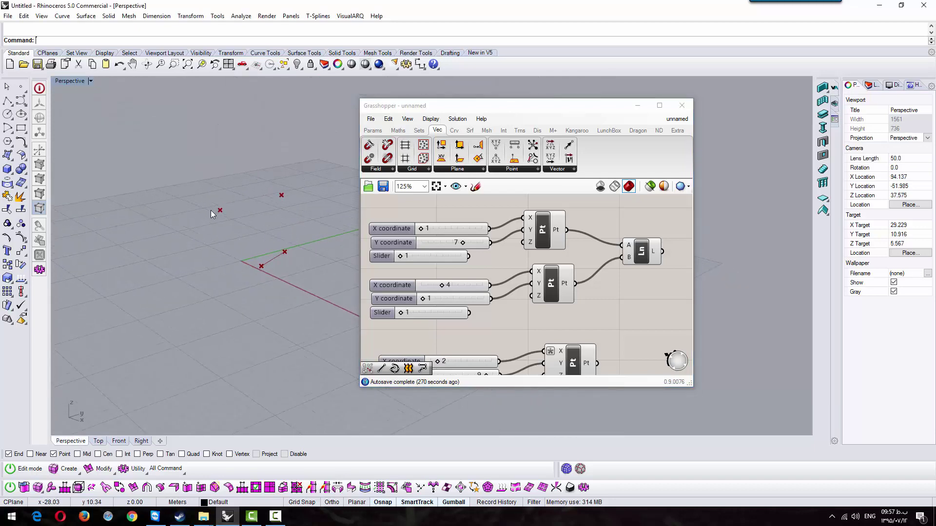
scroll(510, 229, down, 2)
click(597, 241)
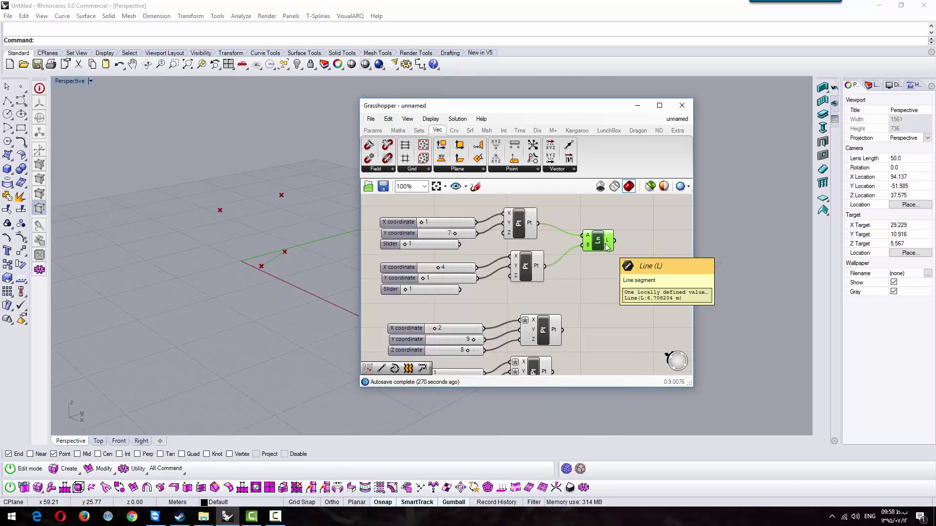
scroll(599, 269, down, 2)
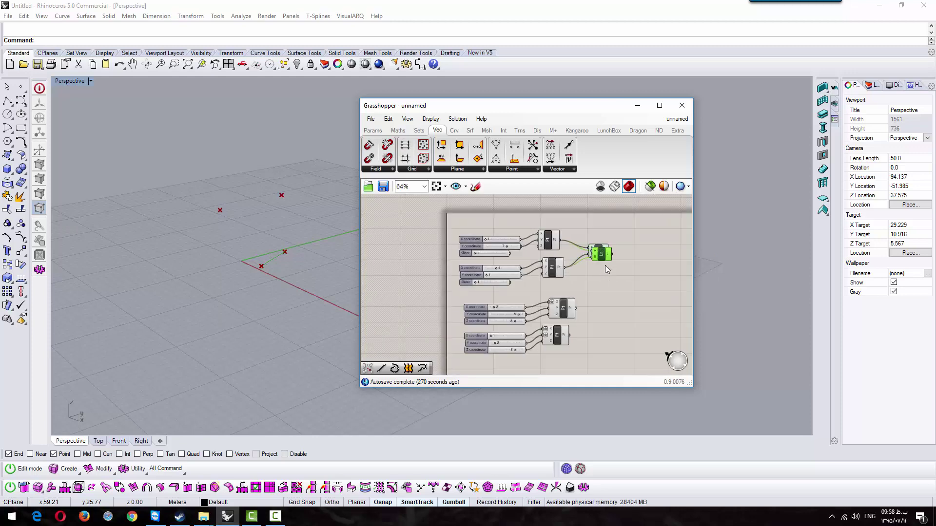
drag(603, 257, 586, 308)
Step: Connect the upper duplicated point to input A and the lower duplicated point to input B of the copied Line component
scroll(604, 311, up, 3)
scroll(577, 304, down, 2)
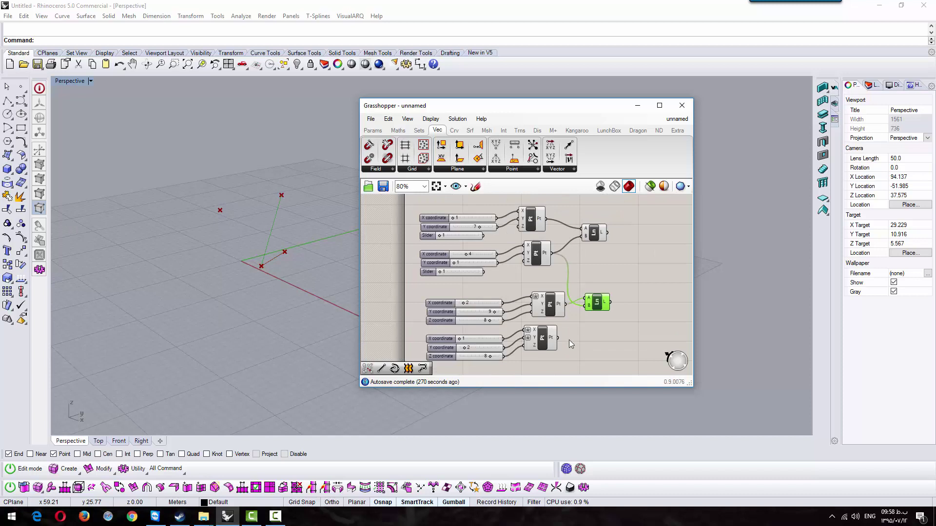
drag(558, 342, 585, 305)
scroll(585, 305, up, 2)
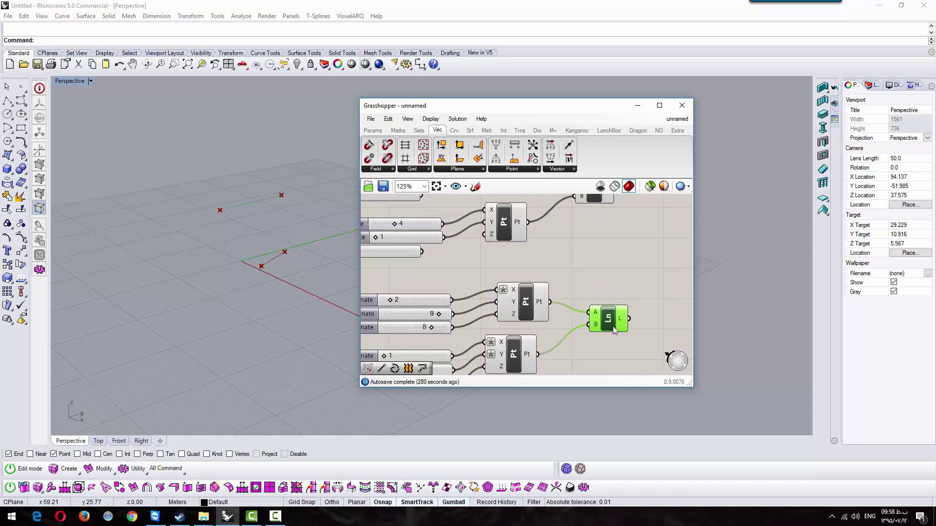
right_drag(279, 335, 284, 158)
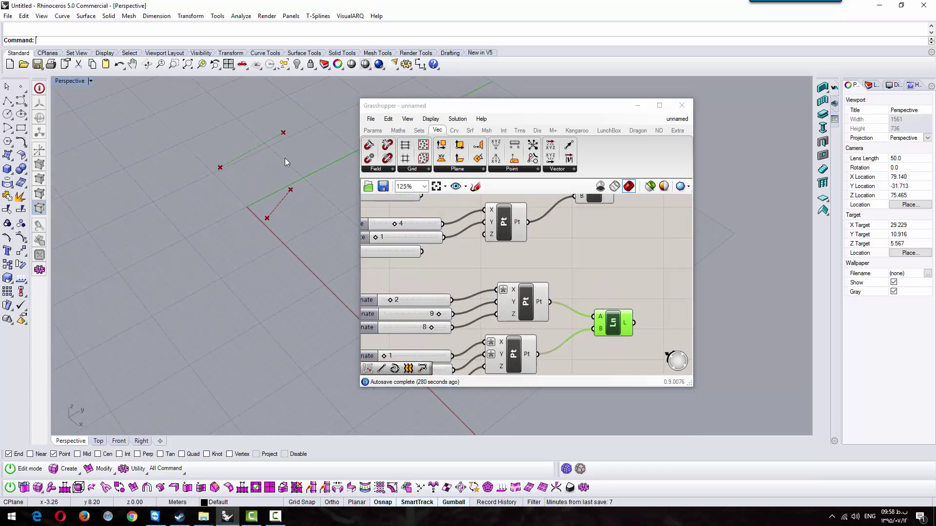
scroll(541, 254, down, 2)
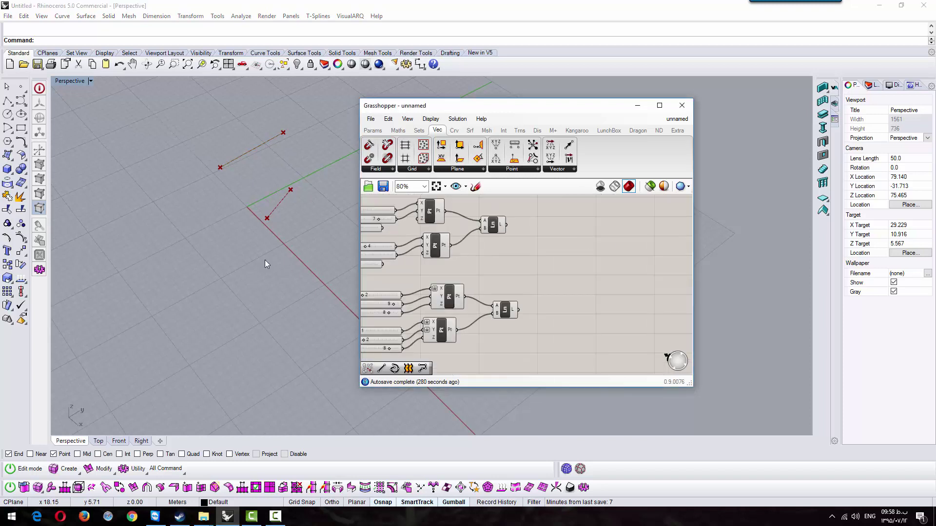
right_drag(265, 259, 297, 257)
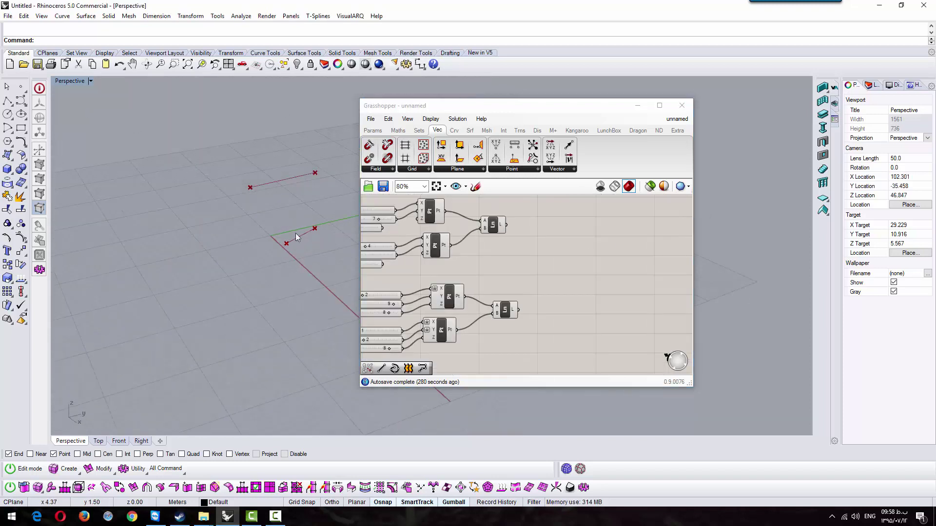
click(519, 253)
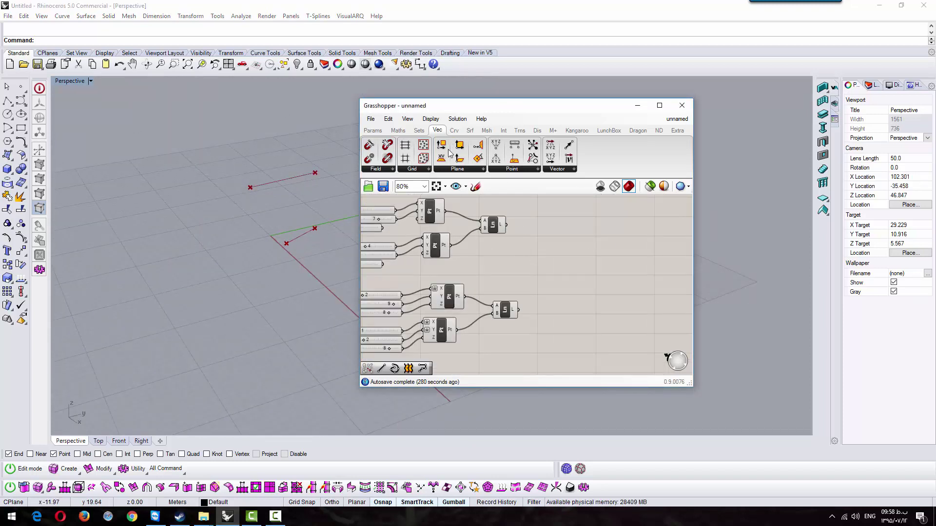
Step: Add a Loft component beside the two Line components and connect both line outputs to its curves input
double_click(529, 267)
text(lof)
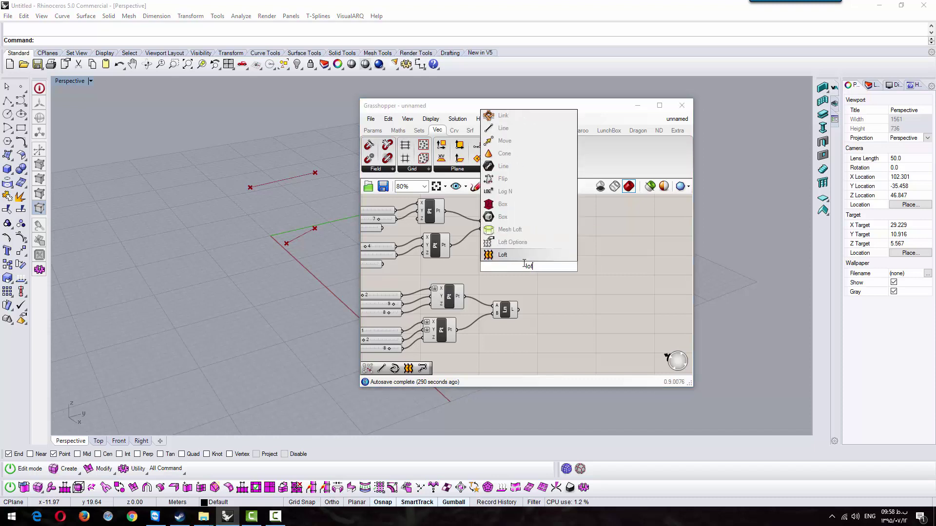
click(510, 254)
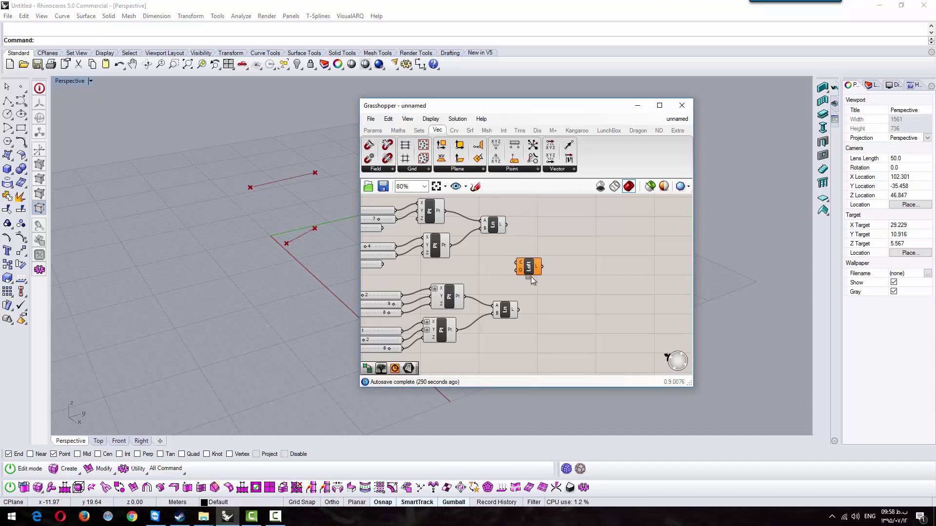
drag(531, 277, 556, 276)
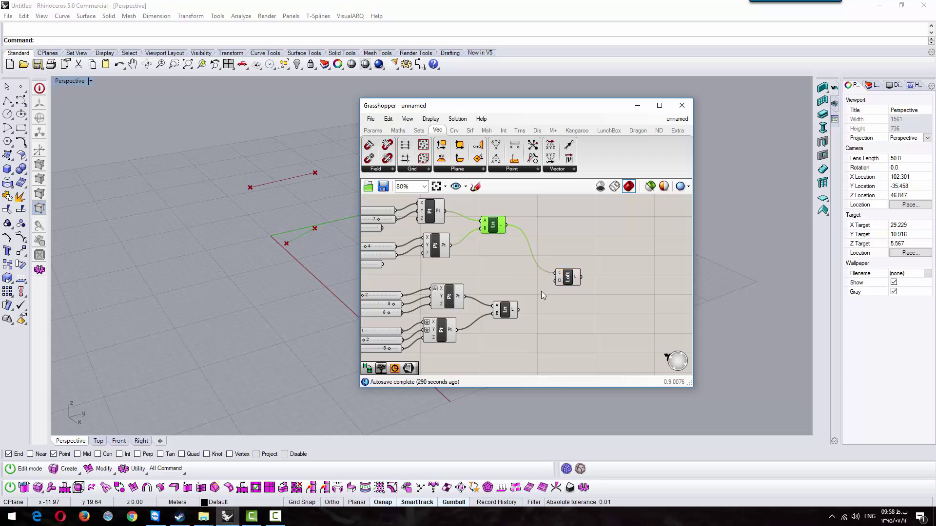
drag(519, 313, 556, 277)
Step: Set the lower duplicated point's Z coordinate to 10 and its Y coordinate to 3 to reshape the lofted surface
right_drag(274, 325, 326, 178)
scroll(551, 314, down, 4)
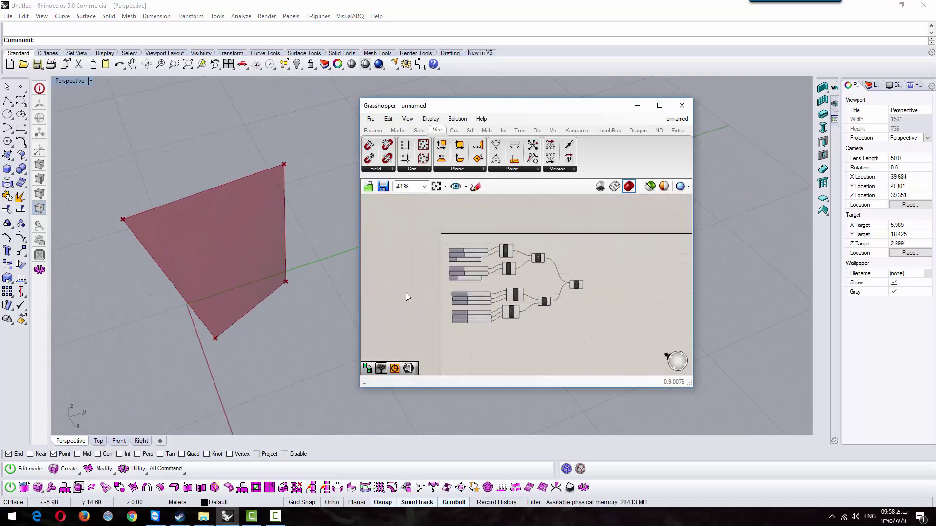
right_drag(242, 352, 273, 185)
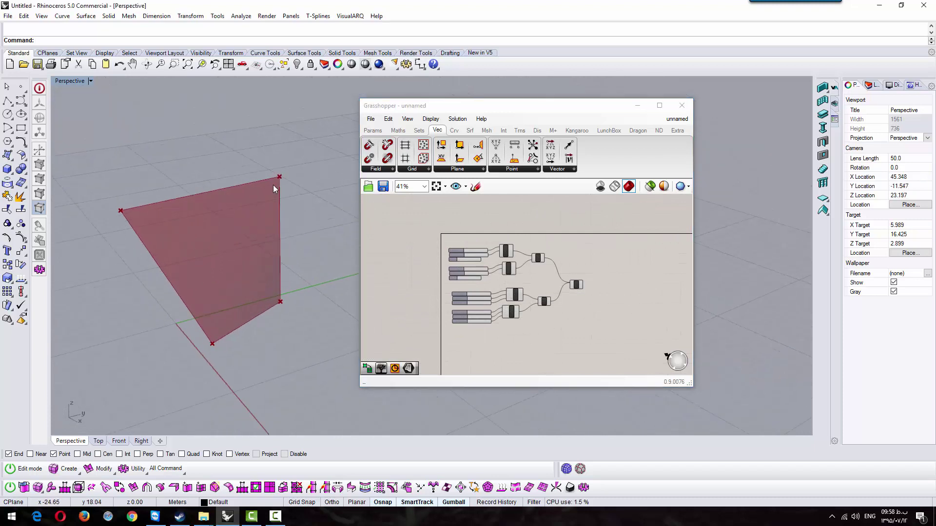
scroll(489, 345, up, 6)
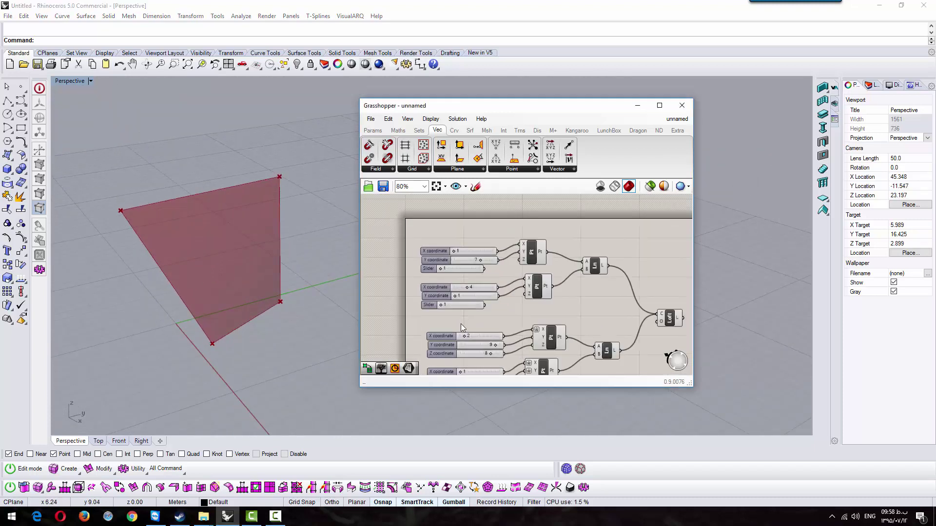
scroll(463, 319, down, 5)
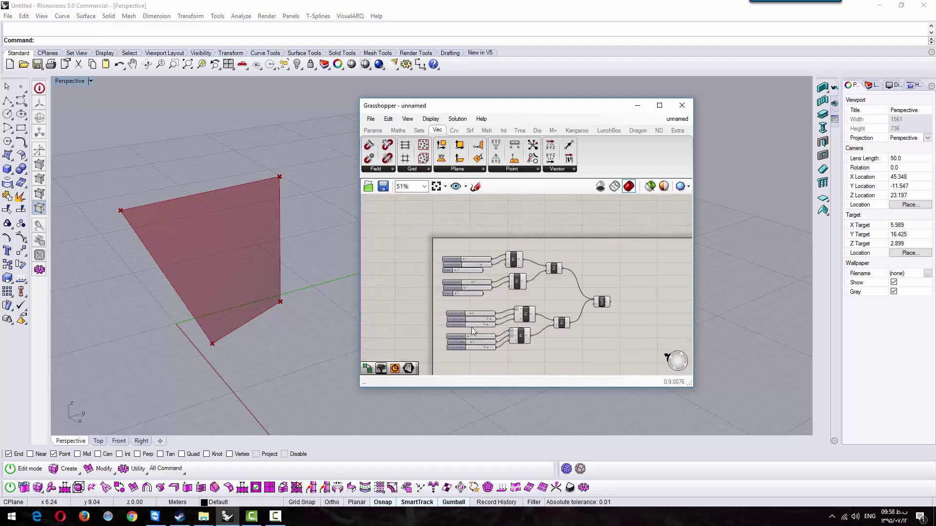
scroll(482, 354, up, 4)
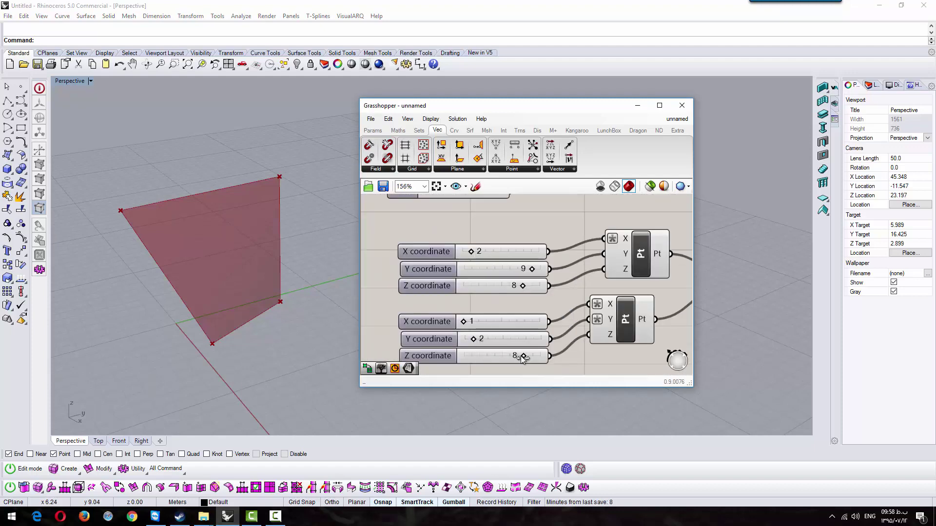
drag(522, 357, 548, 354)
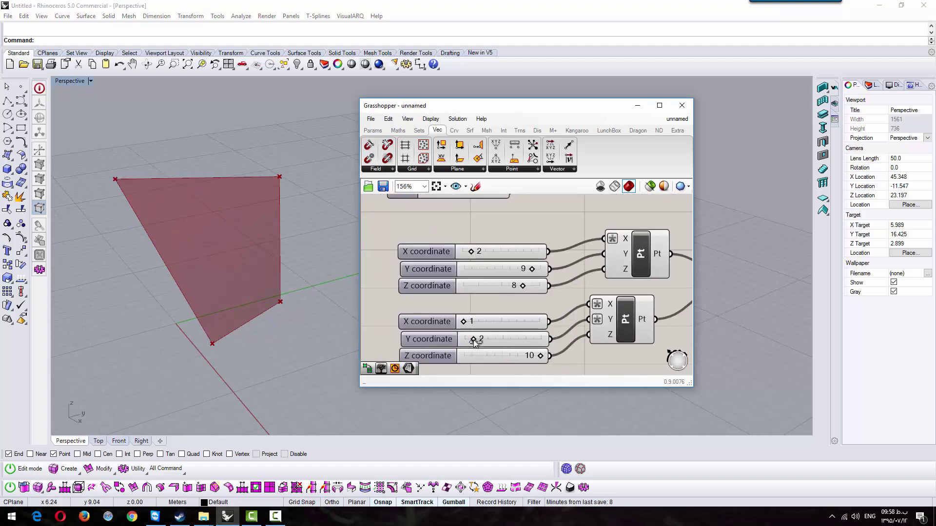
drag(472, 339, 449, 325)
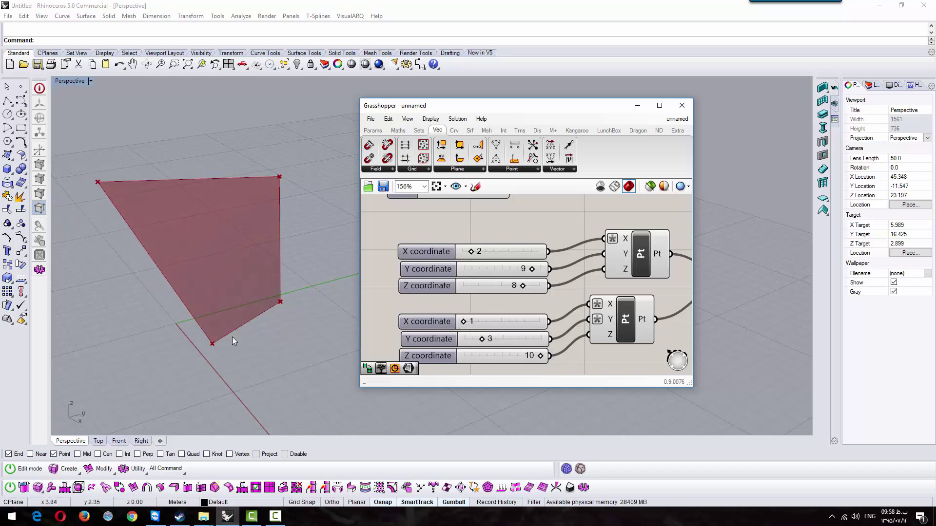
Step: Reposition the Loft component slightly higher and closer to the two Line components, leaving it deselected
right_drag(176, 290, 185, 323)
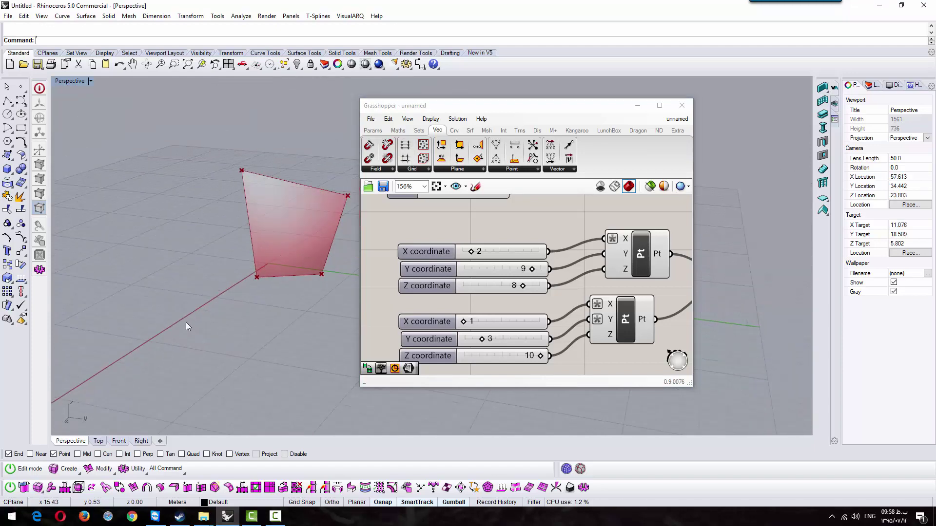
click(457, 256)
scroll(457, 256, down, 4)
scroll(587, 241, up, 2)
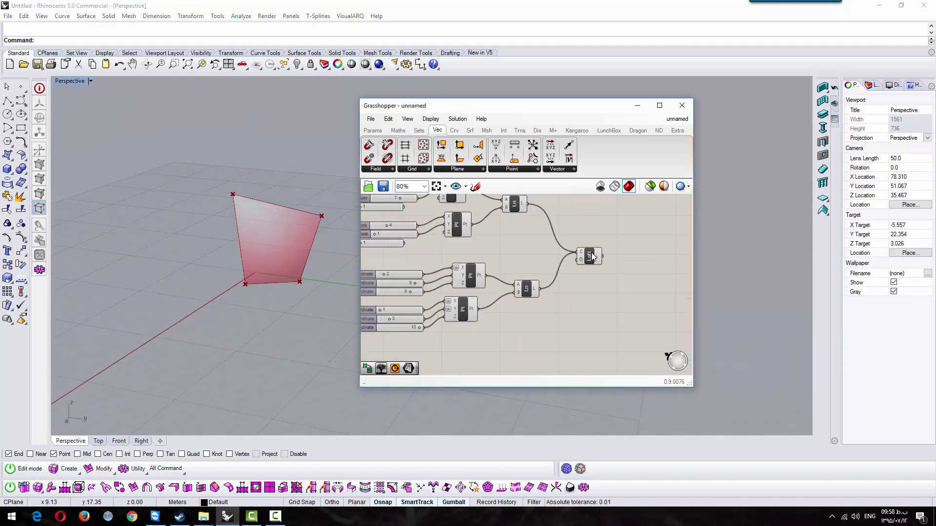
drag(593, 257, 580, 235)
click(585, 286)
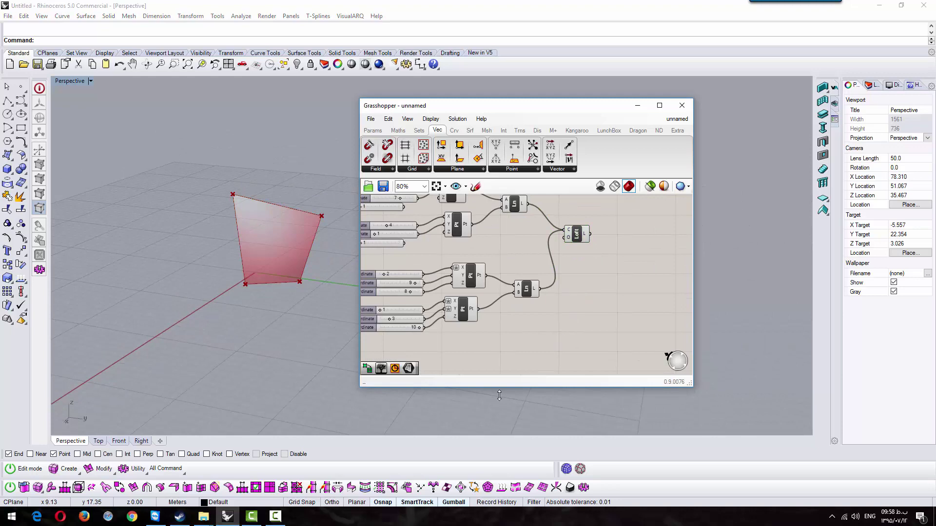
key(F10)
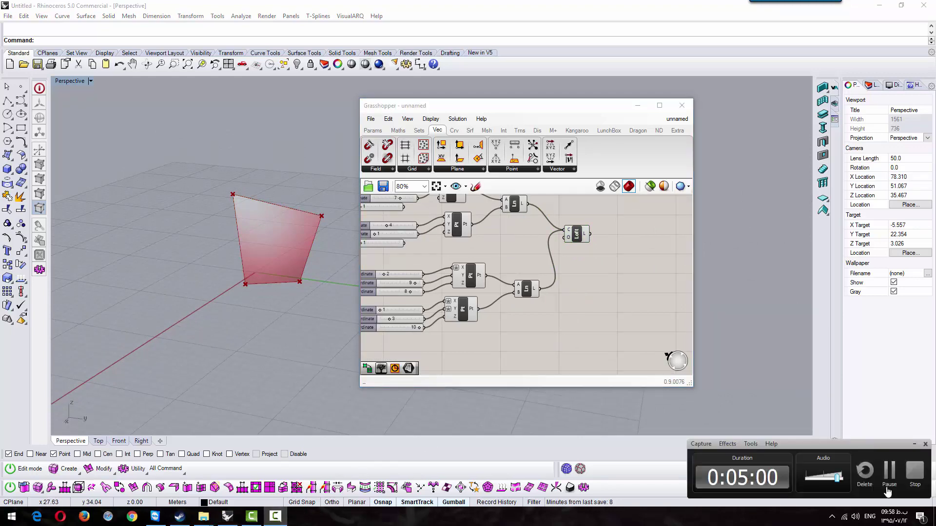